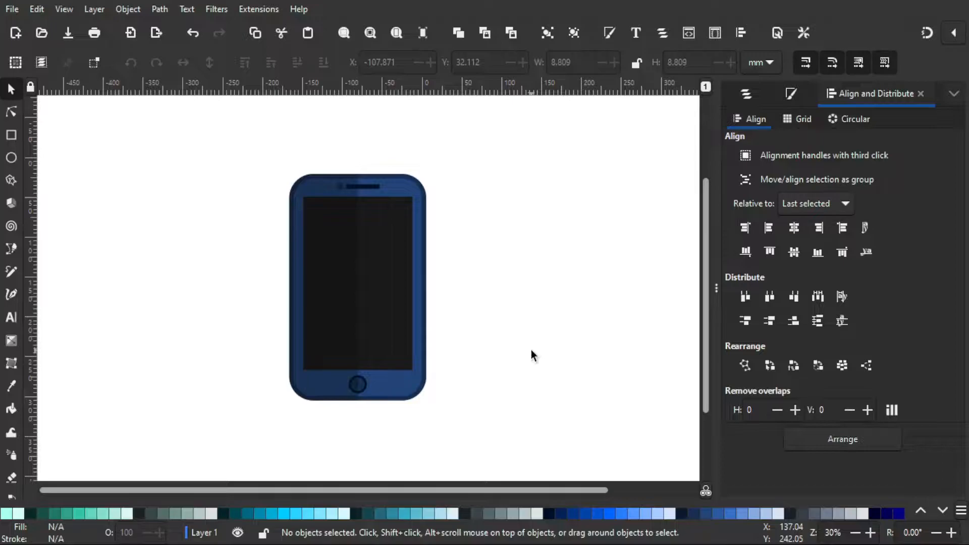
Step: Close the docked dialogs, reopen Fill and Stroke and Align and Distribute, and keep alignment relative to Last selected
click(955, 95)
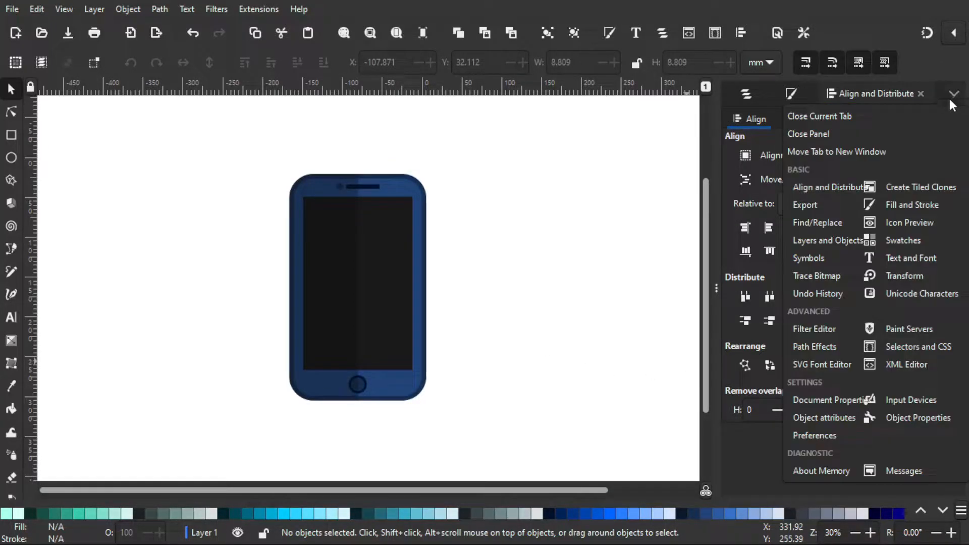
click(822, 132)
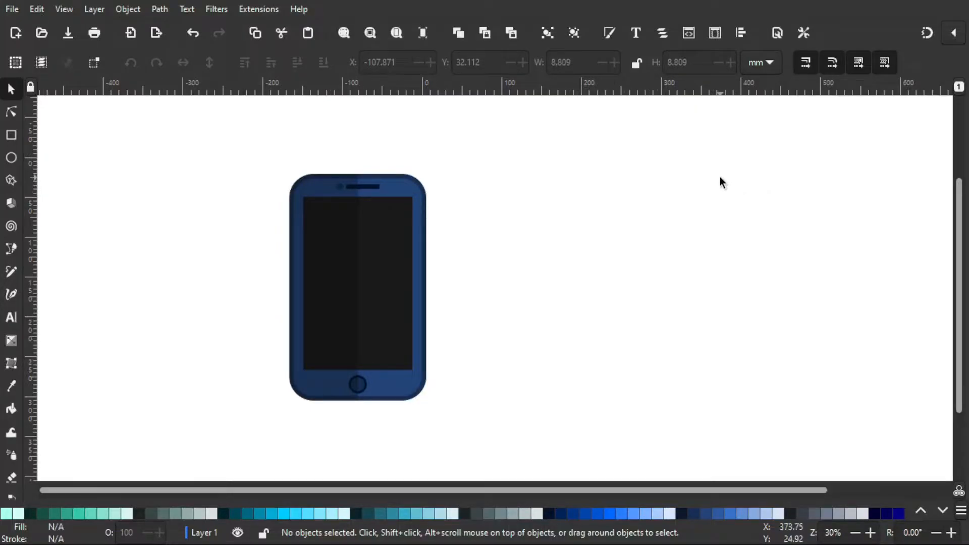
click(610, 34)
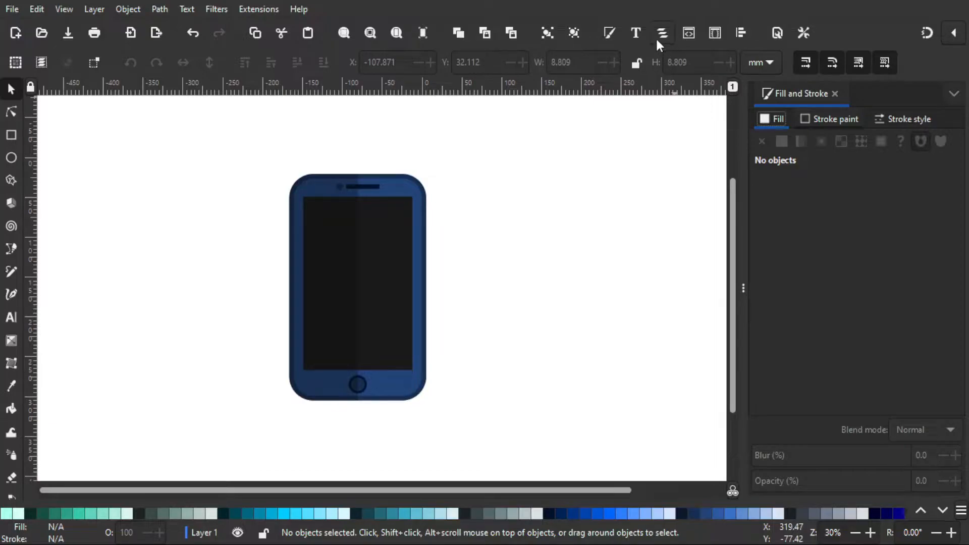
click(743, 33)
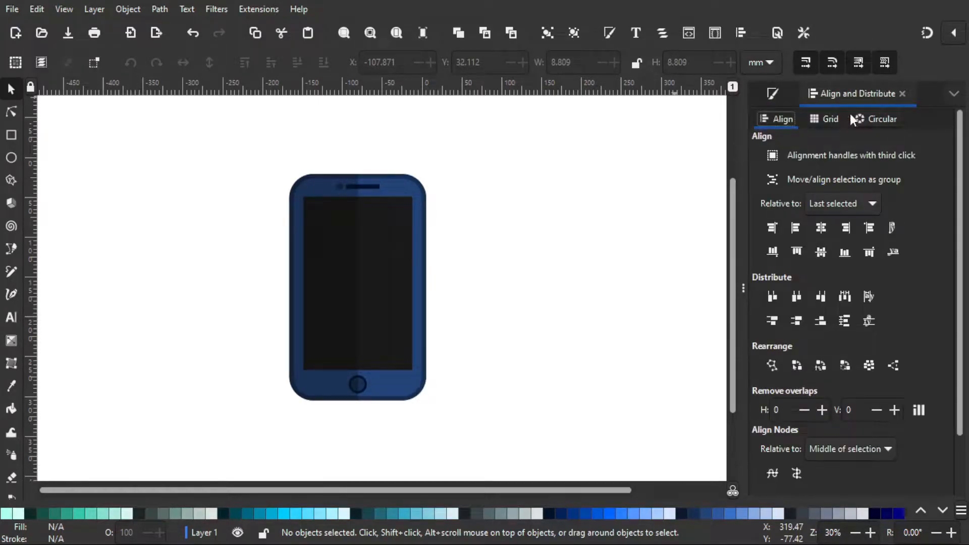
click(871, 202)
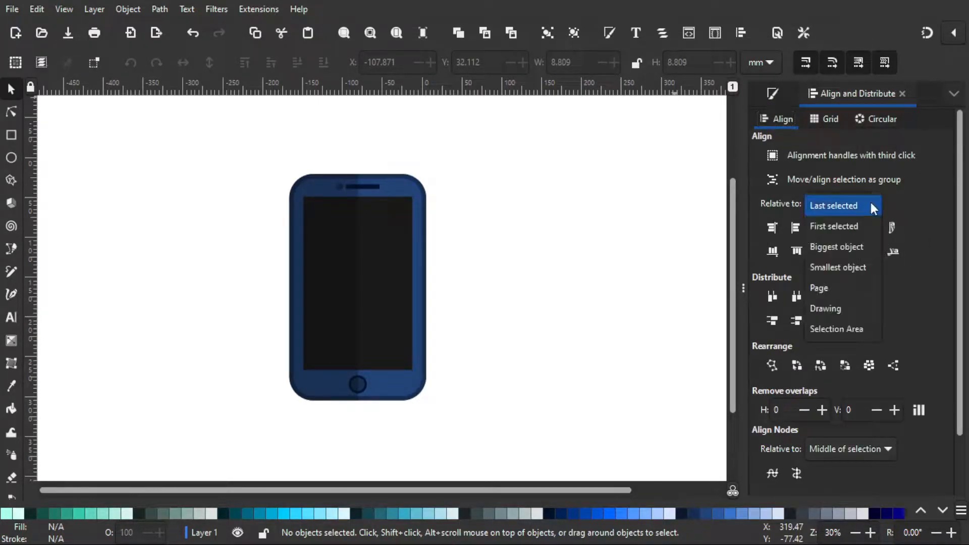
click(835, 204)
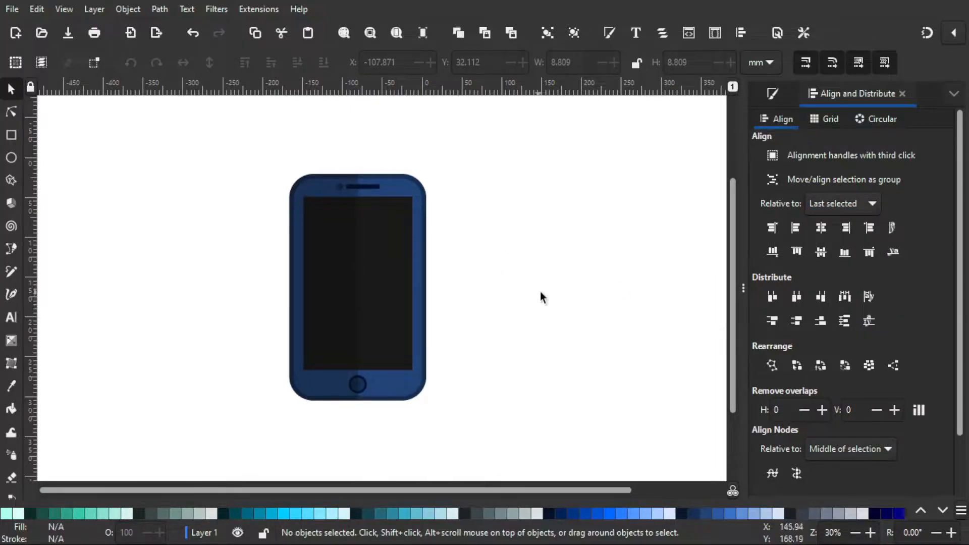
Step: Draw a dark blue rectangle about 159 mm wide beside the reference phone and stretch it to about 274 mm high
drag(595, 305, 497, 302)
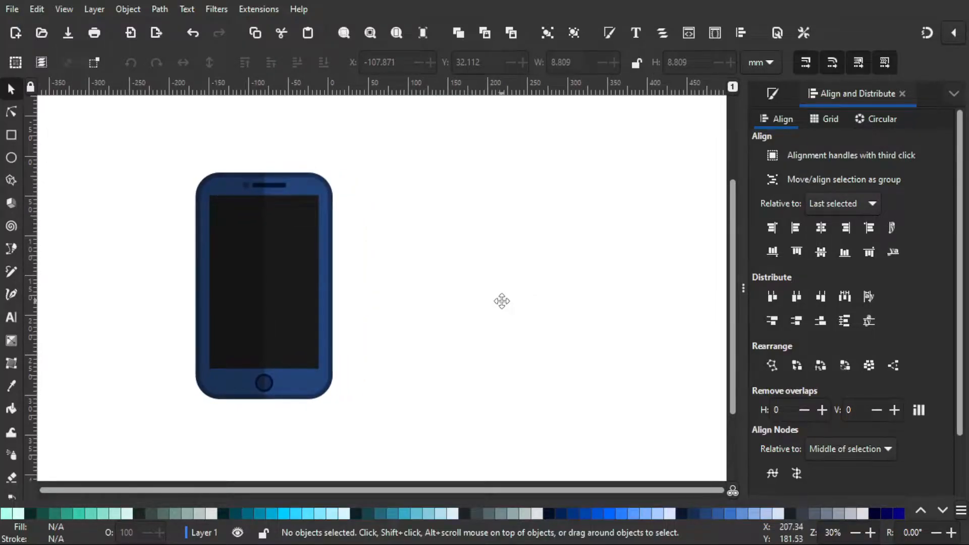
click(11, 134)
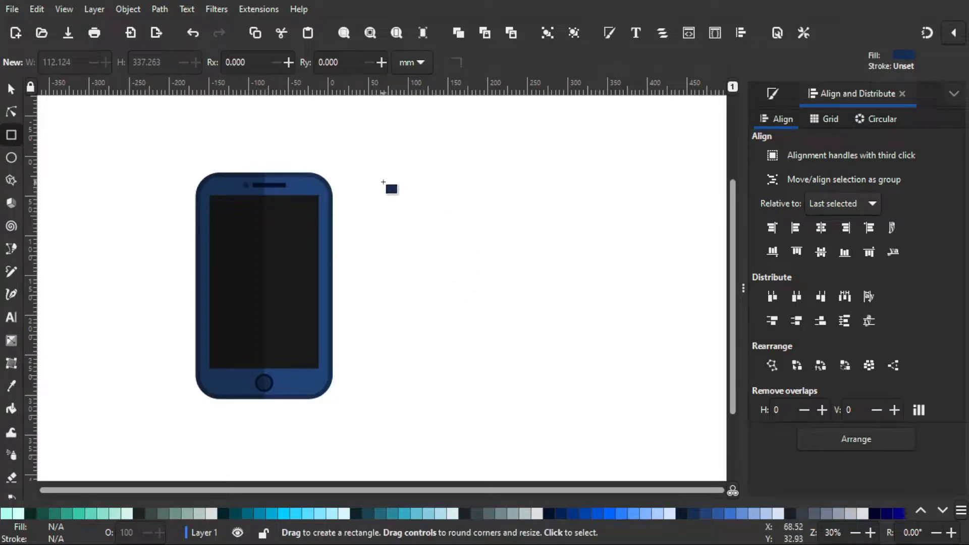
drag(394, 176, 519, 388)
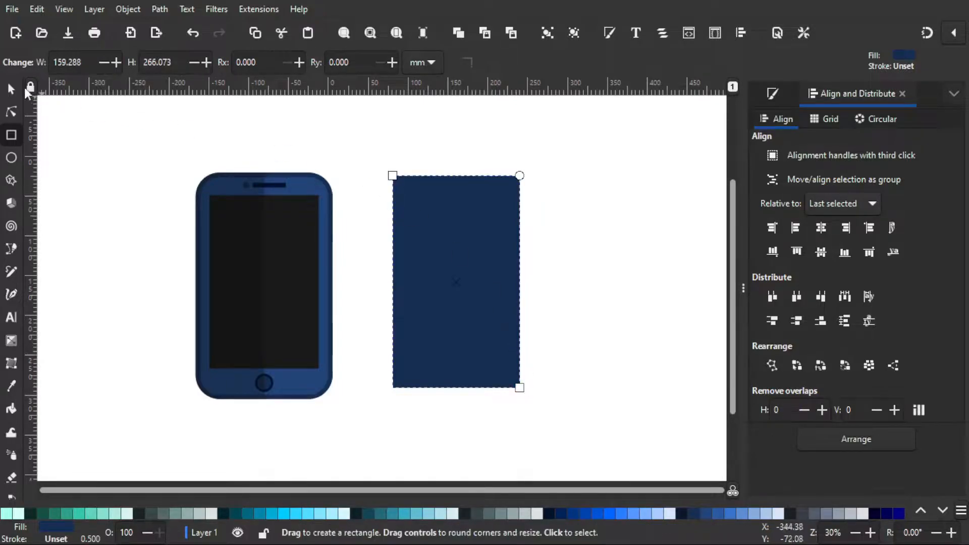
click(10, 90)
click(589, 293)
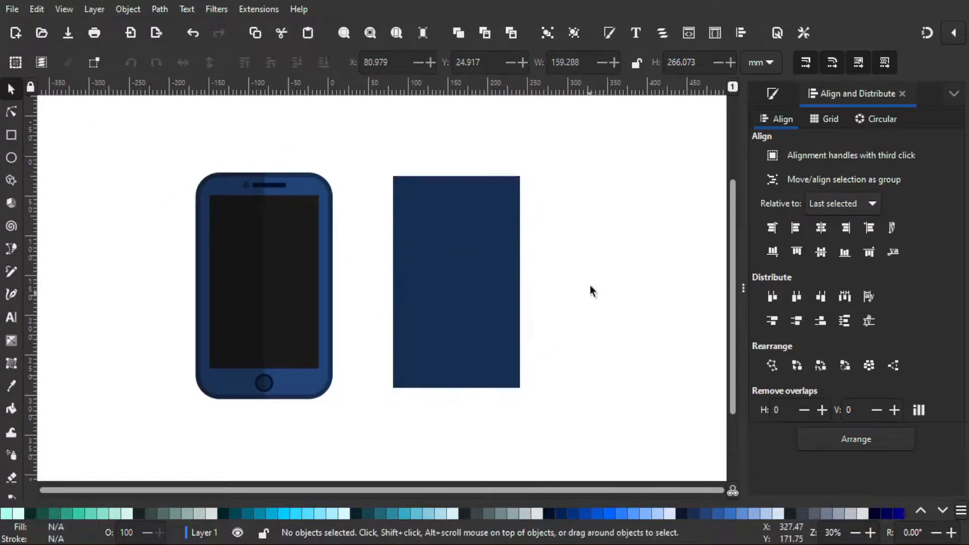
click(451, 237)
drag(455, 393, 455, 399)
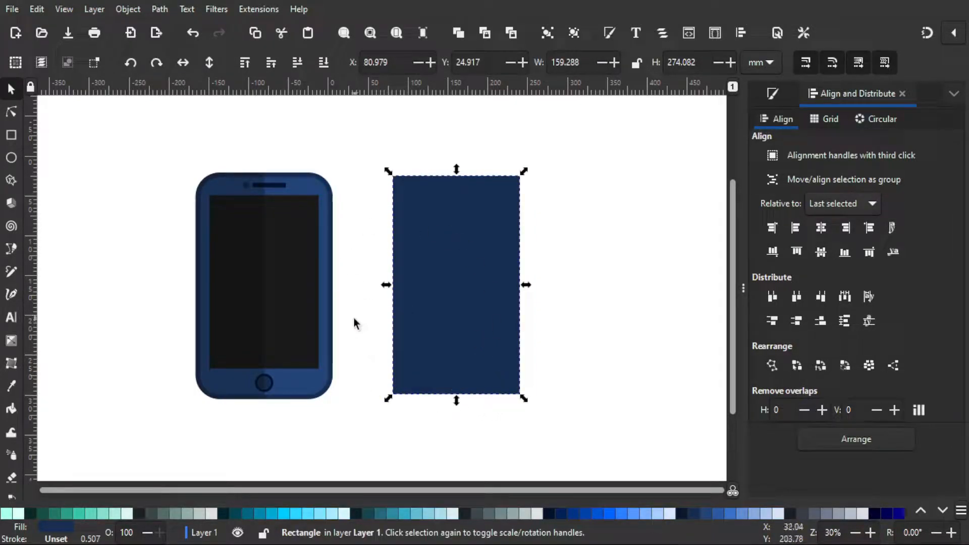
Step: Round the rectangle's corners to a radius of about 19 mm and narrow it to about 157 mm
ctrl+scroll(355, 323, up, 1)
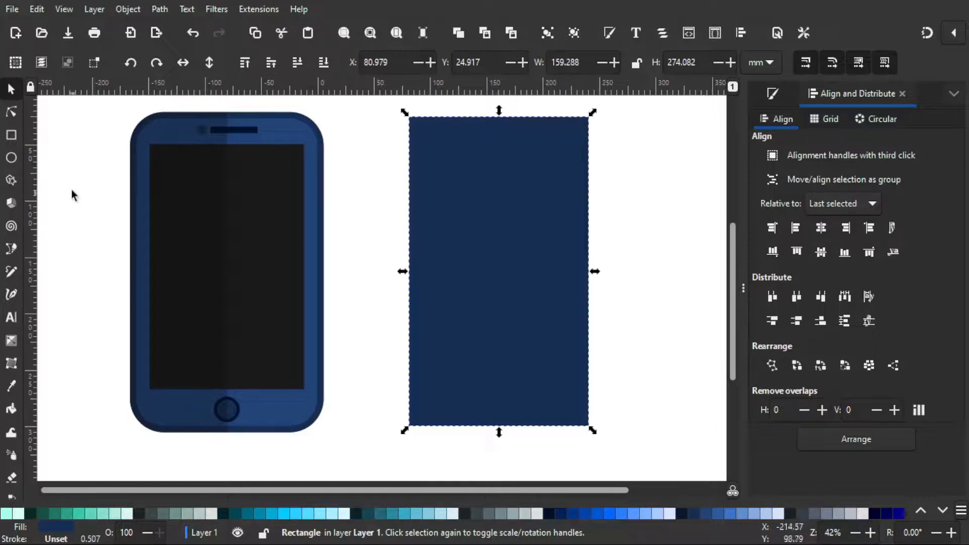
click(11, 135)
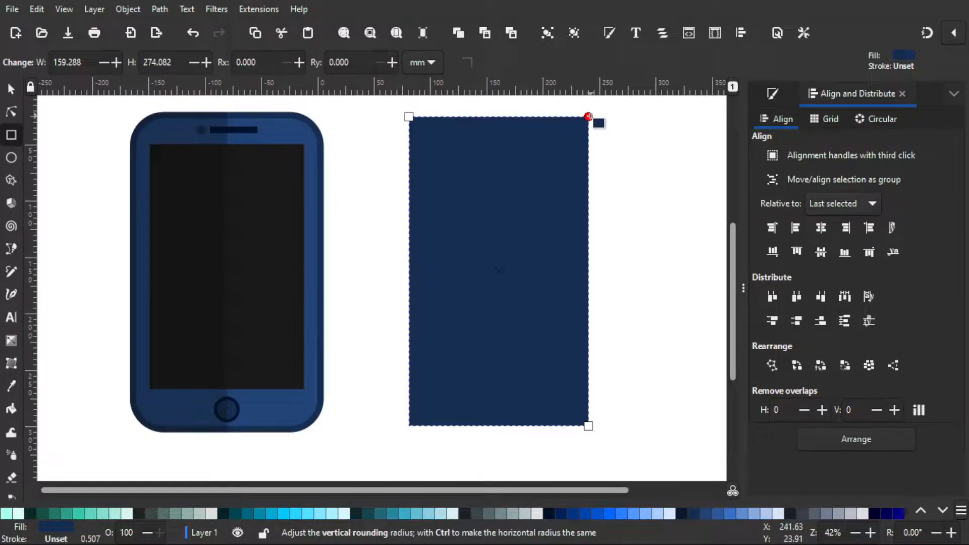
drag(589, 116, 589, 137)
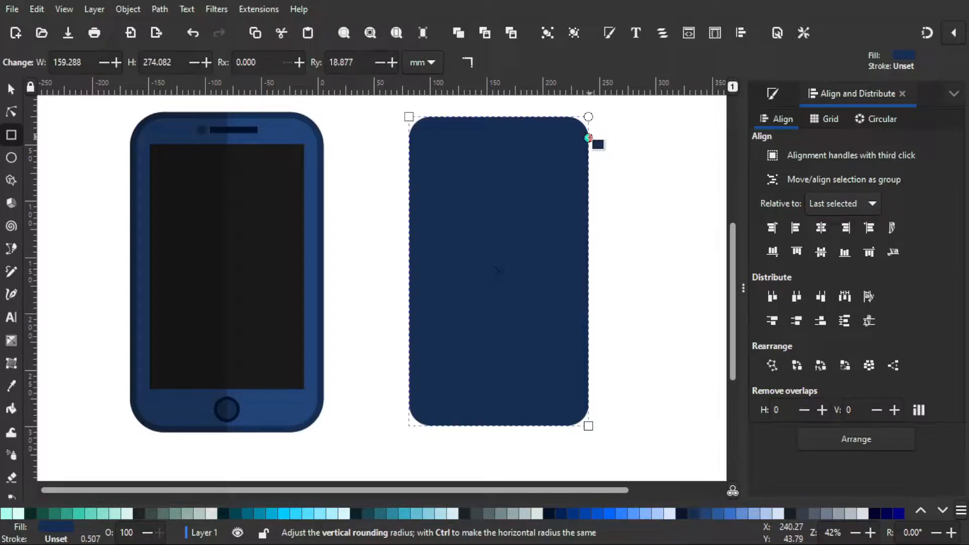
click(11, 89)
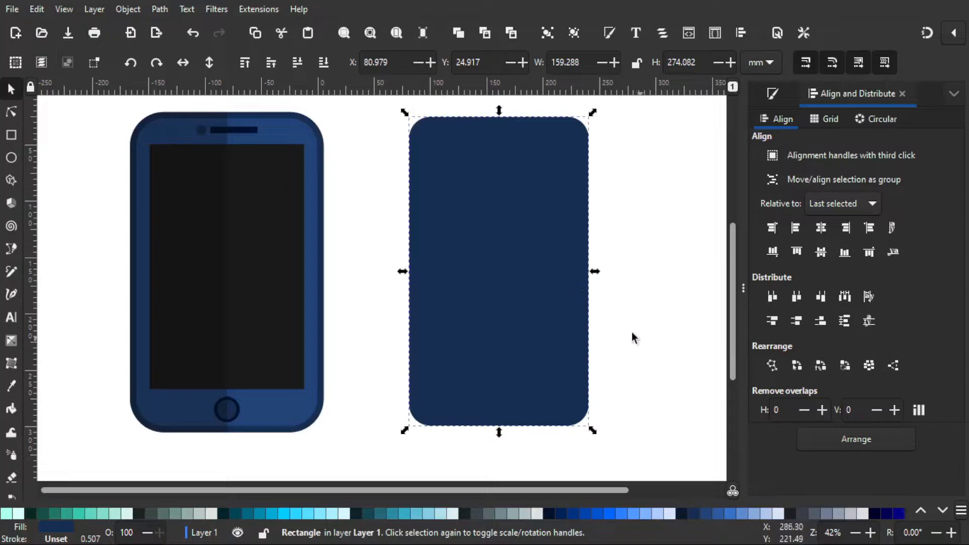
drag(595, 273, 592, 277)
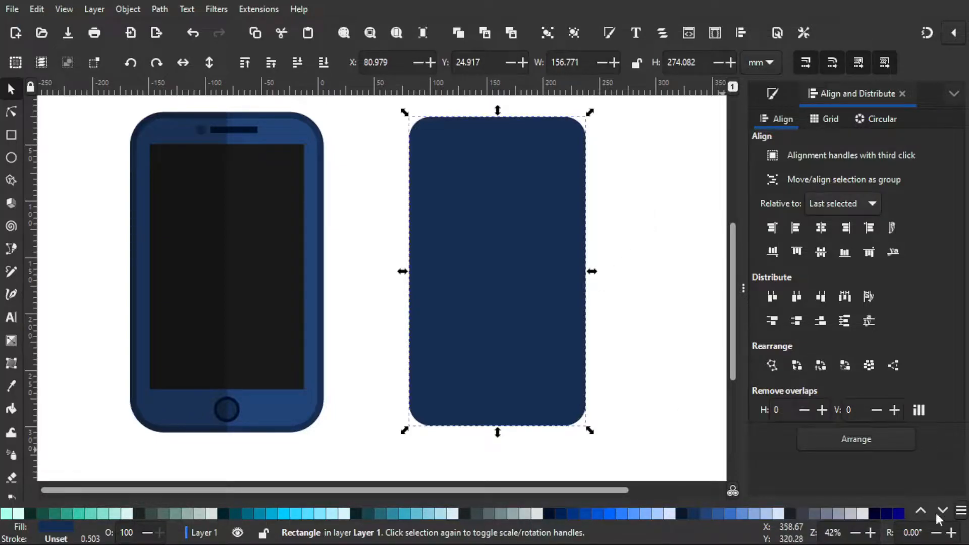
Step: Duplicate the rounded rectangle in place and fill the copy with yellow
click(922, 509)
click(922, 509)
click(922, 509)
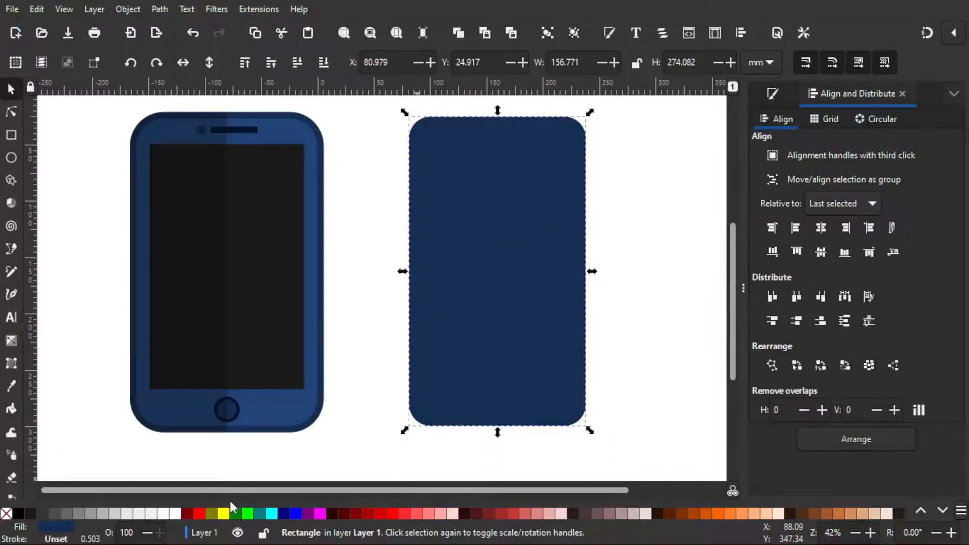
click(226, 514)
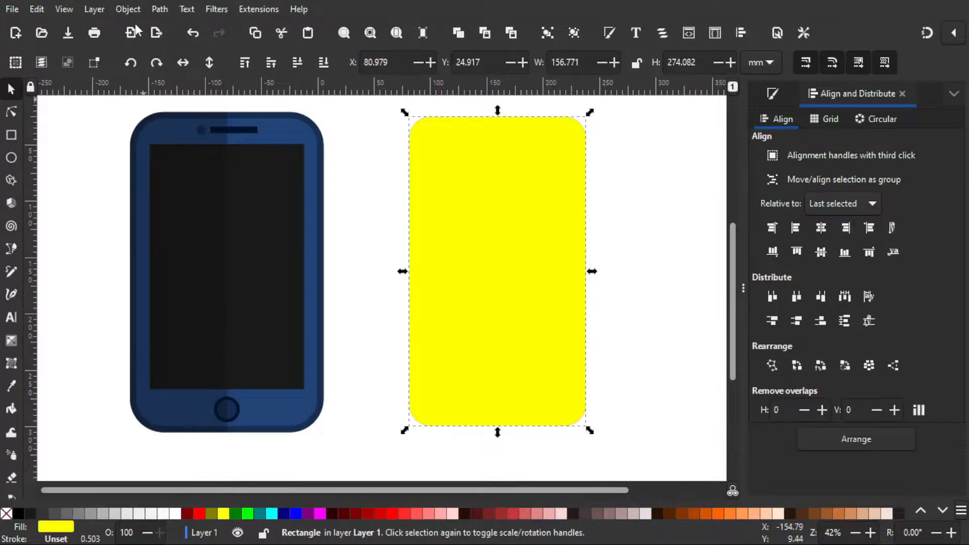
Step: Inset the yellow copy repeatedly to about 145 × 262 mm, leaving an even dark blue border around it
click(160, 11)
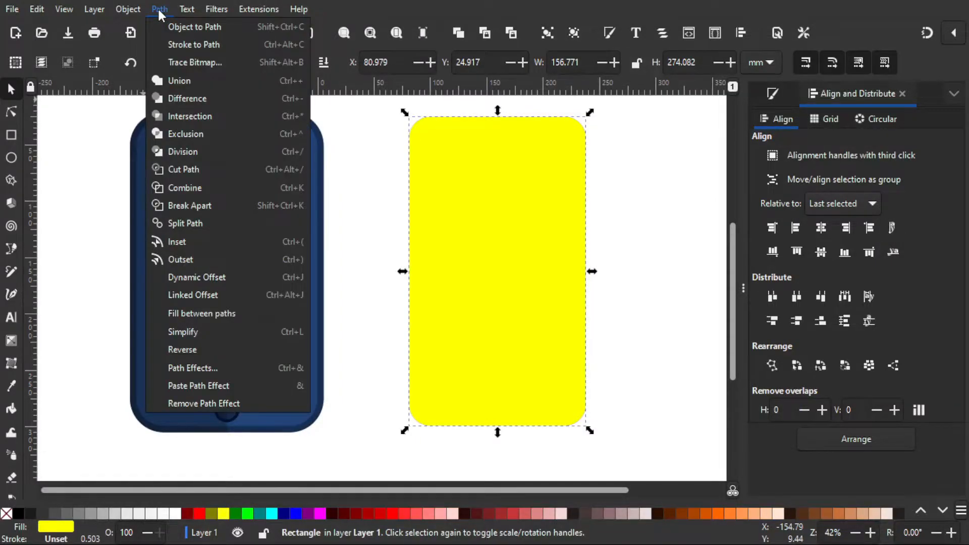
click(223, 249)
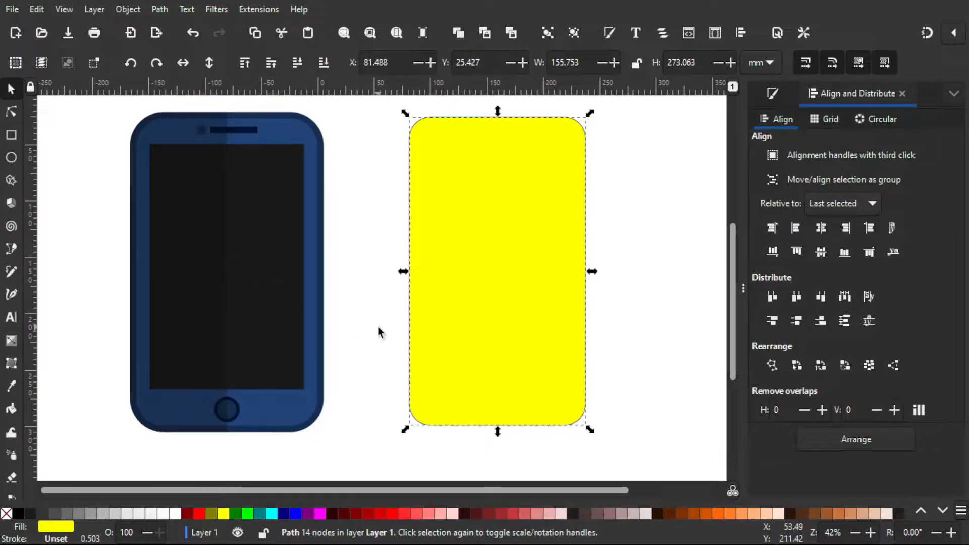
key(ctrl+parenleft)
key(ctrl+parenleft)
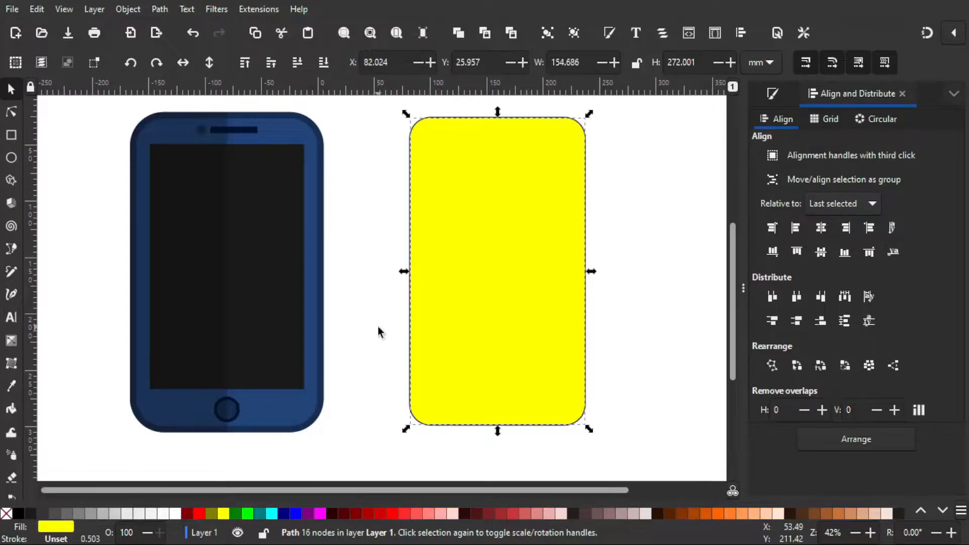
key(ctrl+parenleft)
key(ctrl+parenleft)
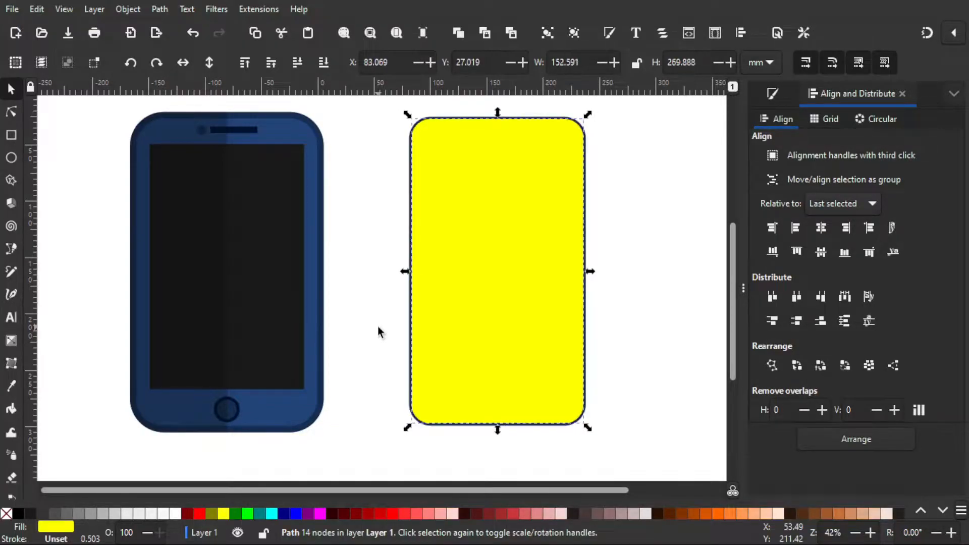
key(ctrl+parenleft)
key(ctrl+parenleft)
key(ctrl+parenleft)
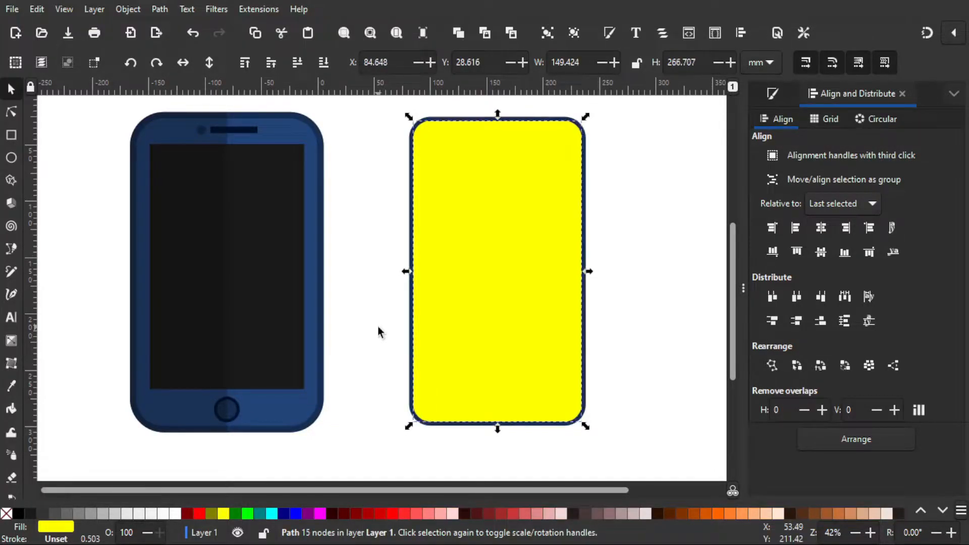
key(ctrl+parenleft)
key(ctrl+parenleft)
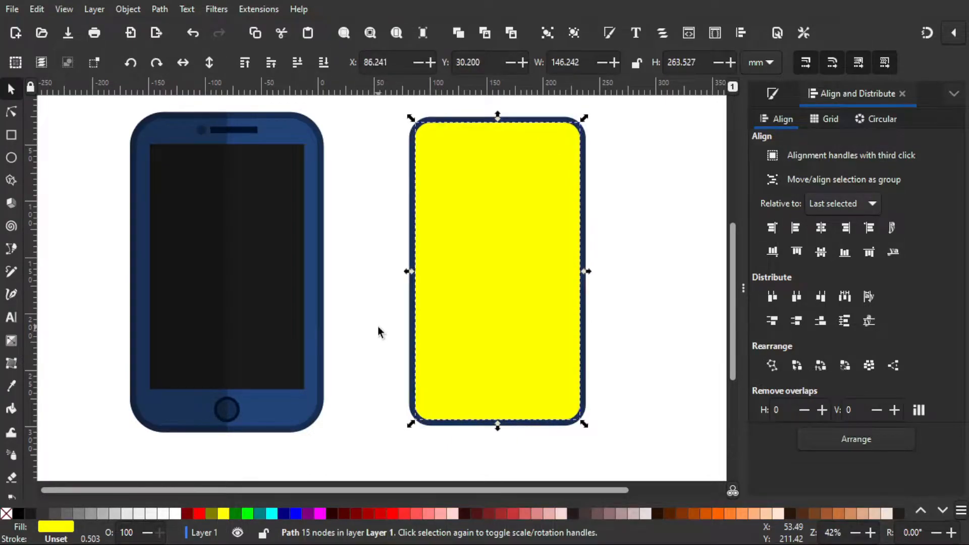
key(ctrl+parenleft)
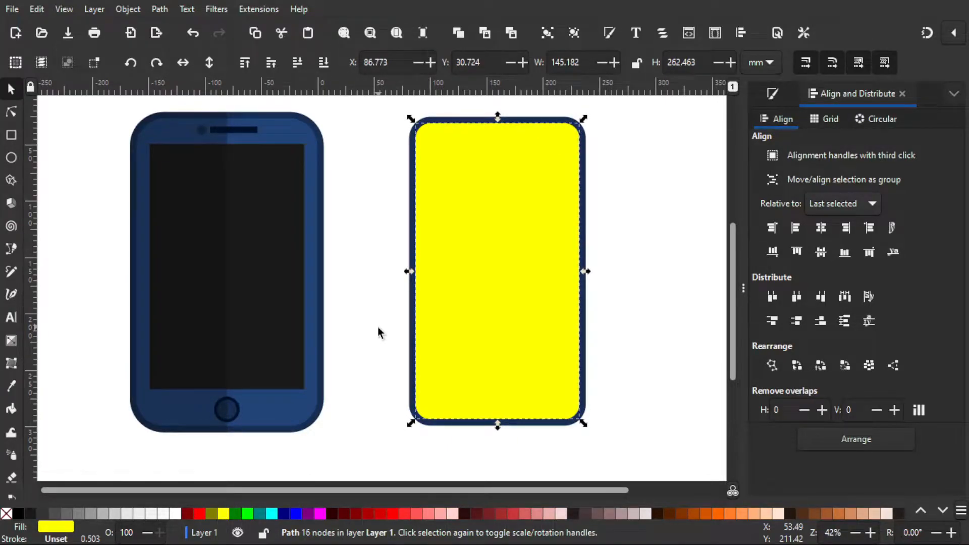
click(374, 333)
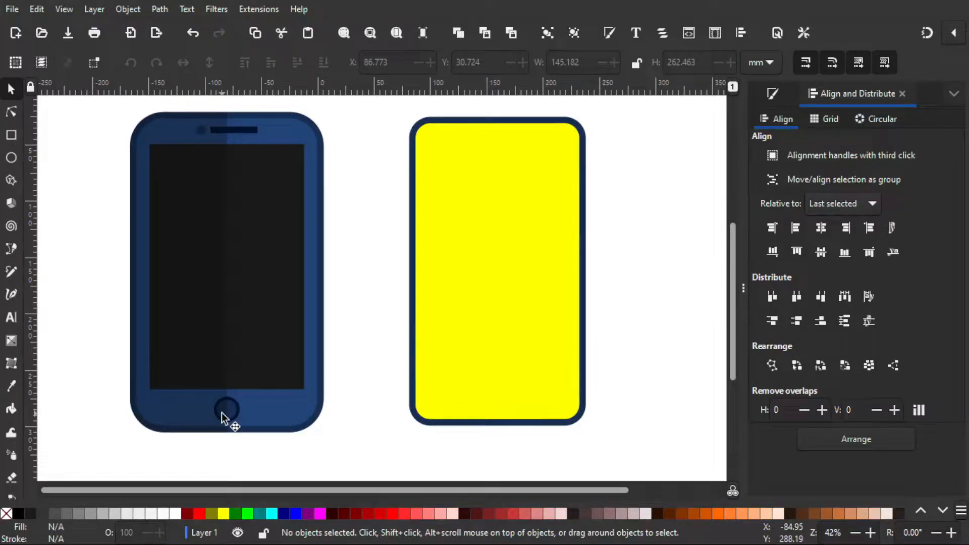
Step: Draw a circle with a radius of about 8.8 mm between the two phones and fill it with red
click(10, 158)
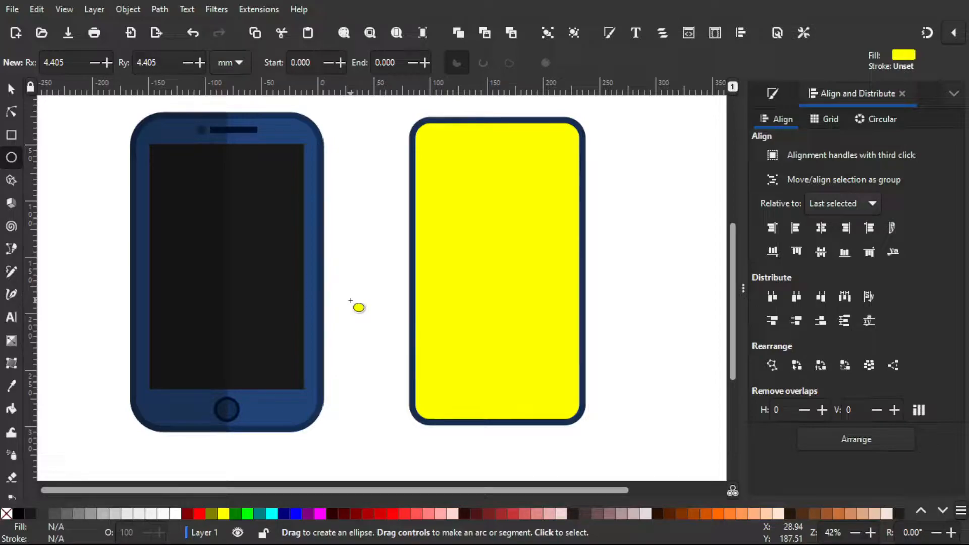
key(ctrl)
drag(351, 301, 361, 313)
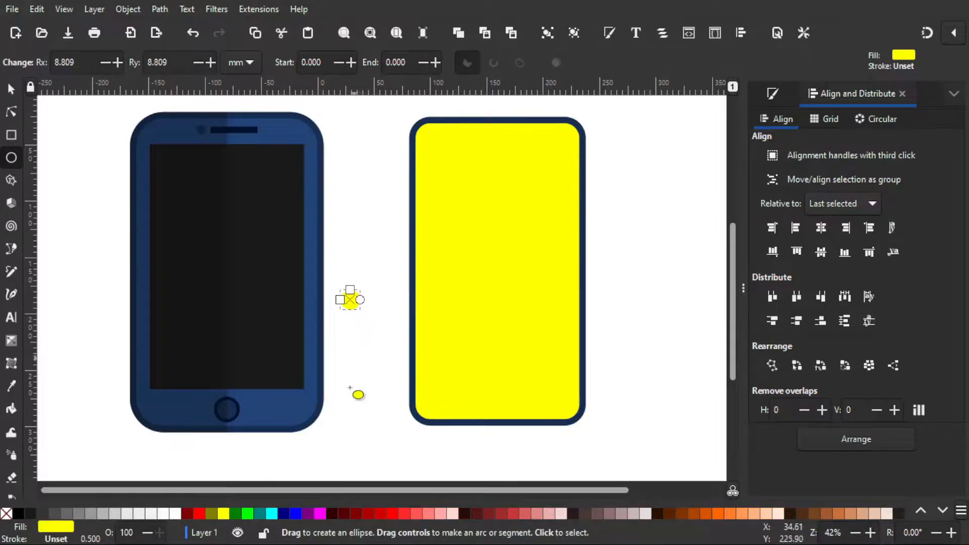
click(199, 513)
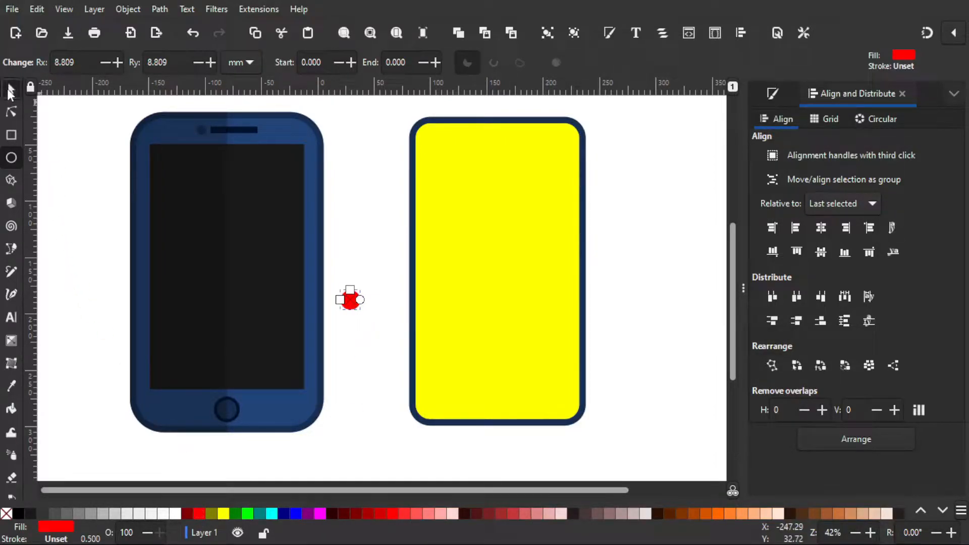
Step: Move the red circle to the lower end of the yellow shape and centre it horizontally on that shape
click(10, 92)
drag(356, 302, 502, 401)
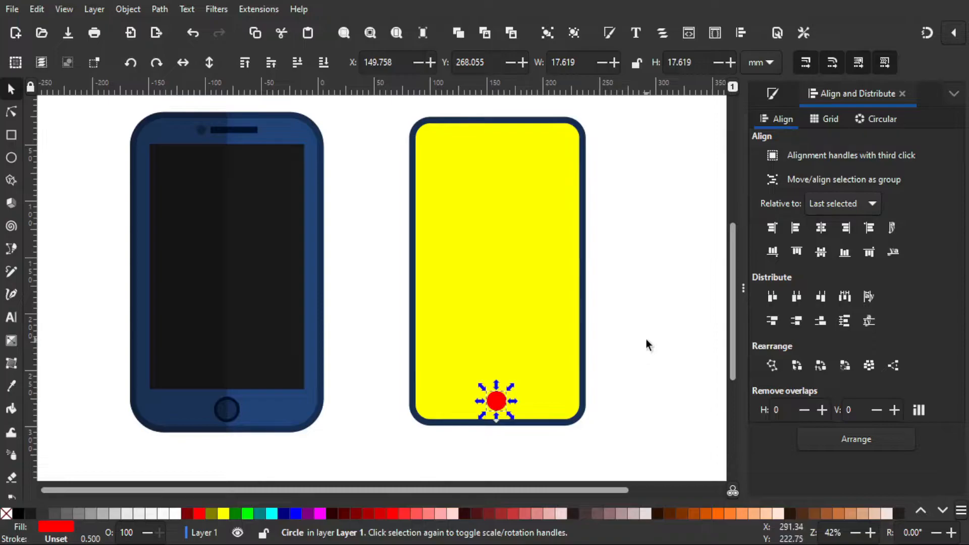
shift+click(499, 253)
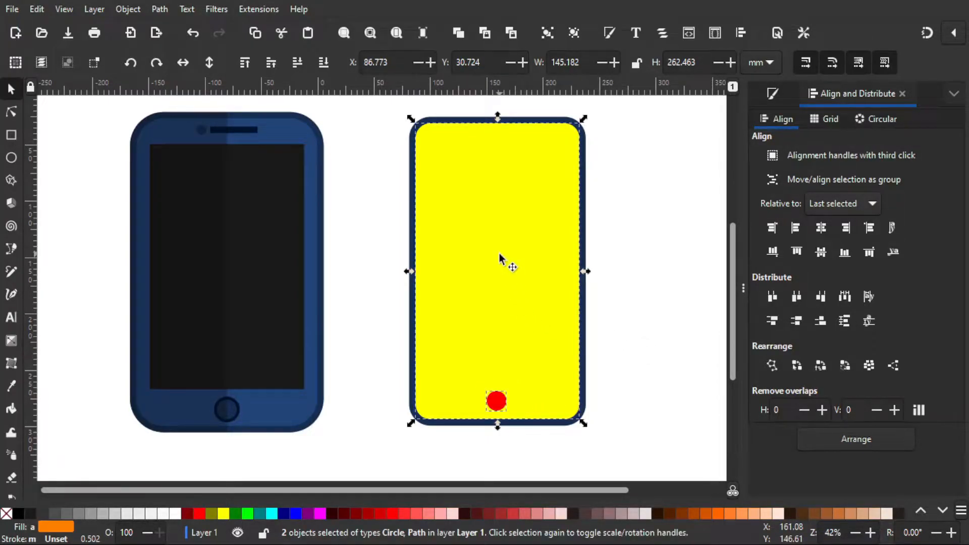
click(822, 228)
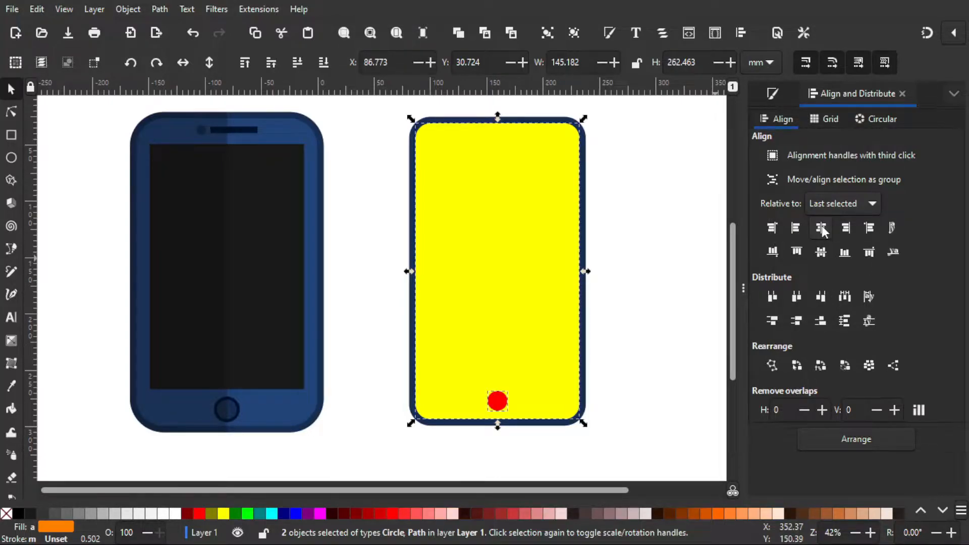
click(637, 362)
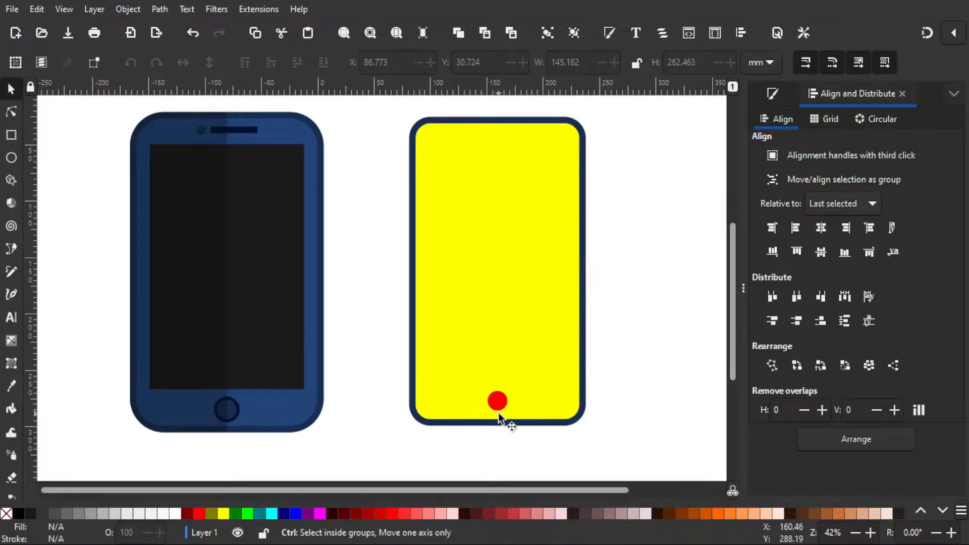
Step: Duplicate the red circle in place, fill the copy with lime (#00FF00), and lower it one level behind the red circle
ctrl+scroll(499, 412, up, 1)
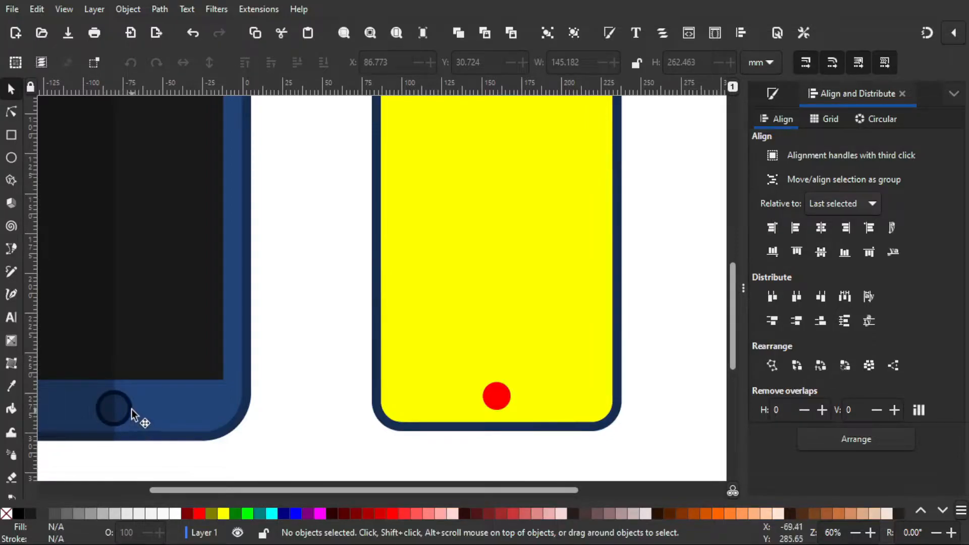
click(493, 400)
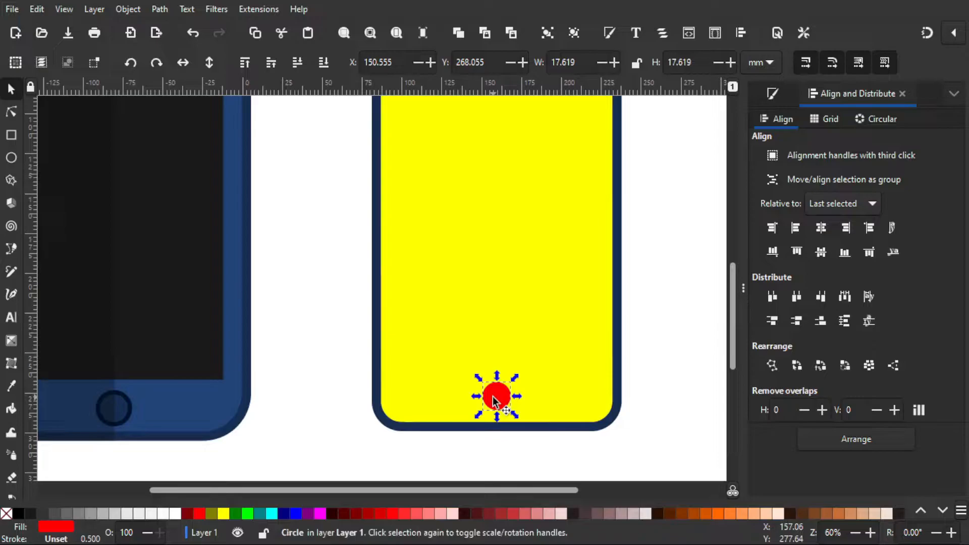
click(247, 515)
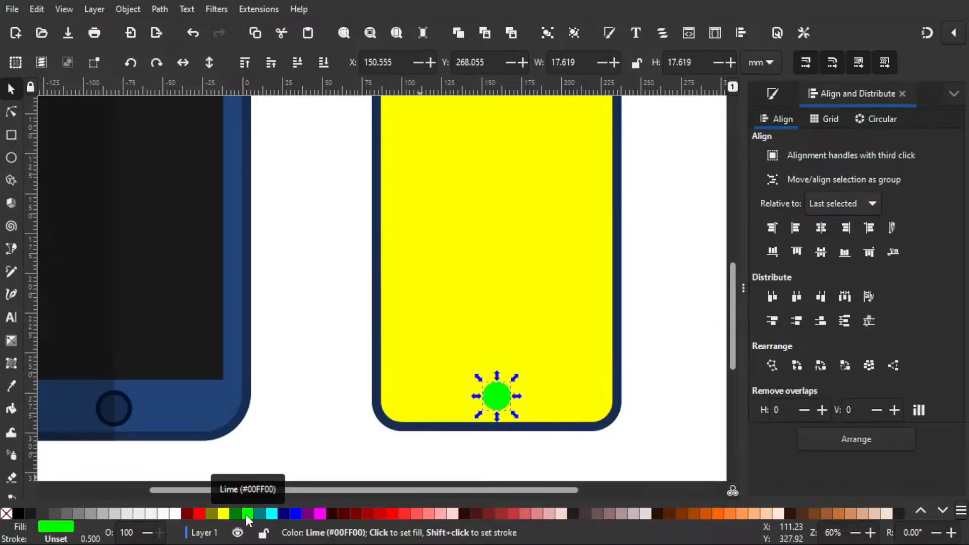
click(298, 64)
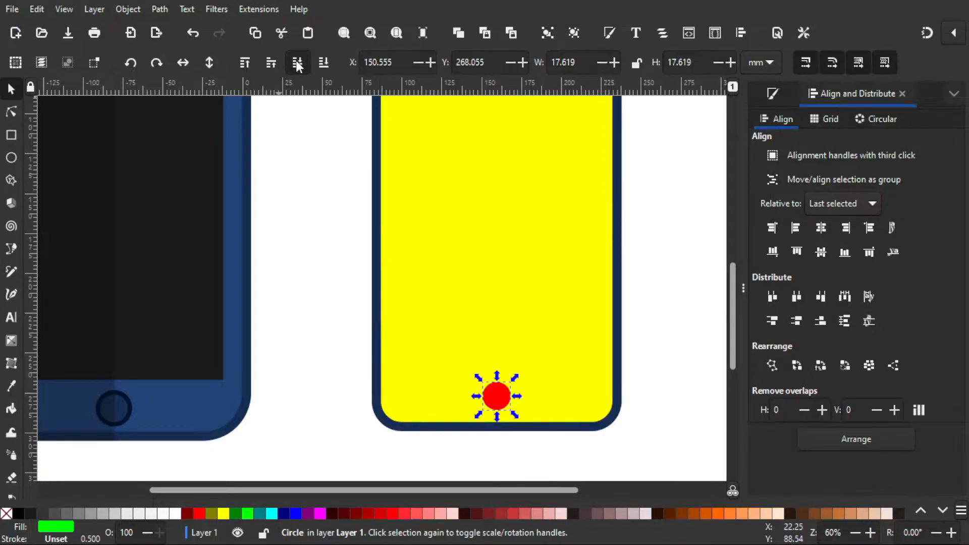
Step: Outset the lime circle repeatedly to about 21.8 mm across, forming an even ring around the red circle
click(160, 10)
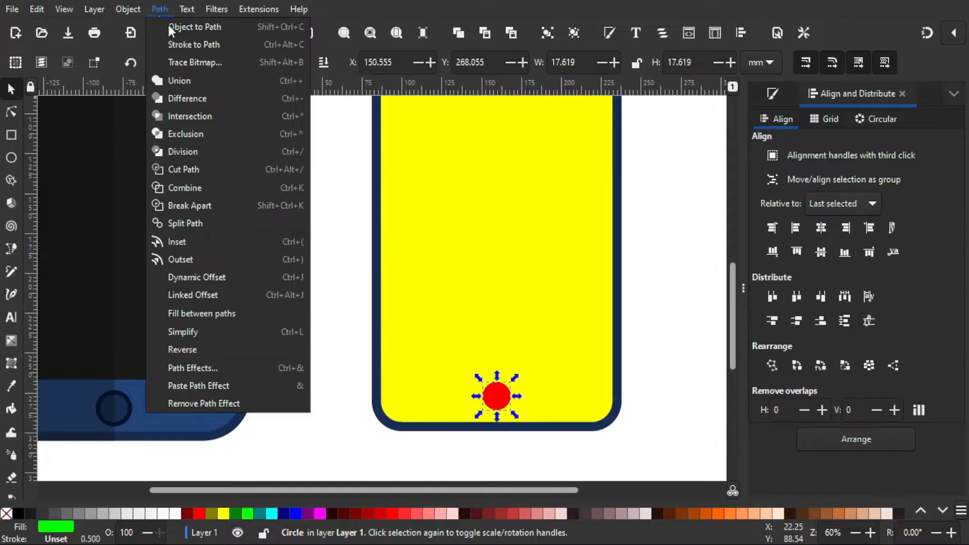
click(223, 260)
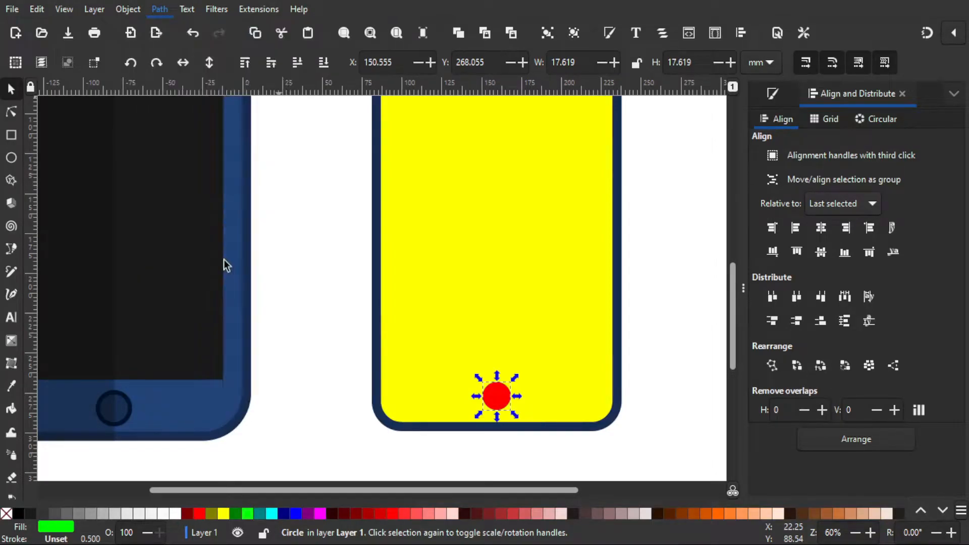
key(ctrl+parenright)
key(ctrl+parenright)
key(ctrl+parenright)
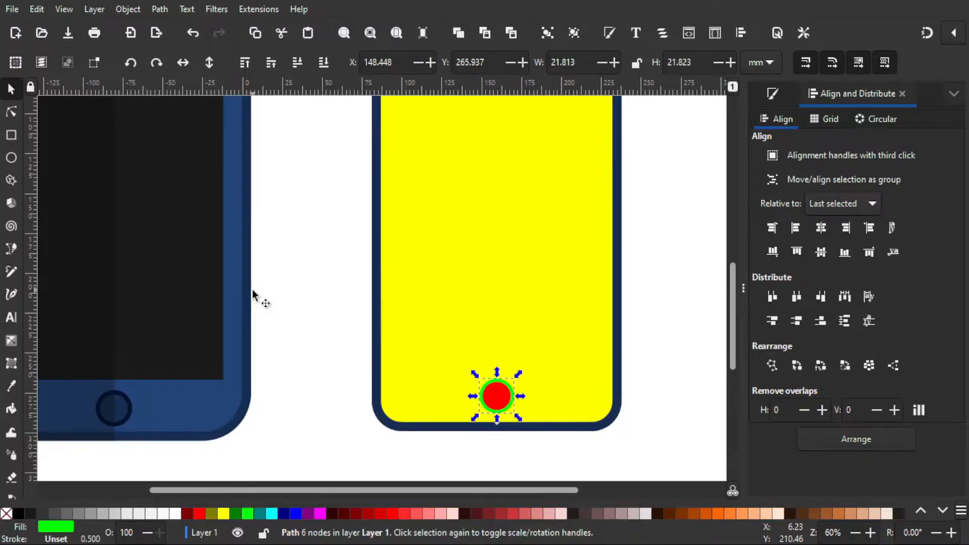
key(ctrl+parenright)
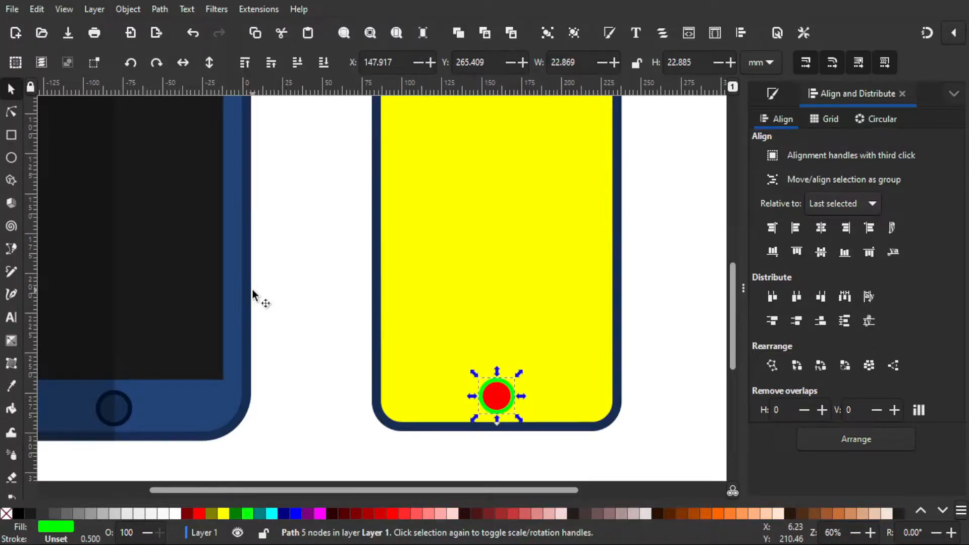
key(ctrl+parenleft)
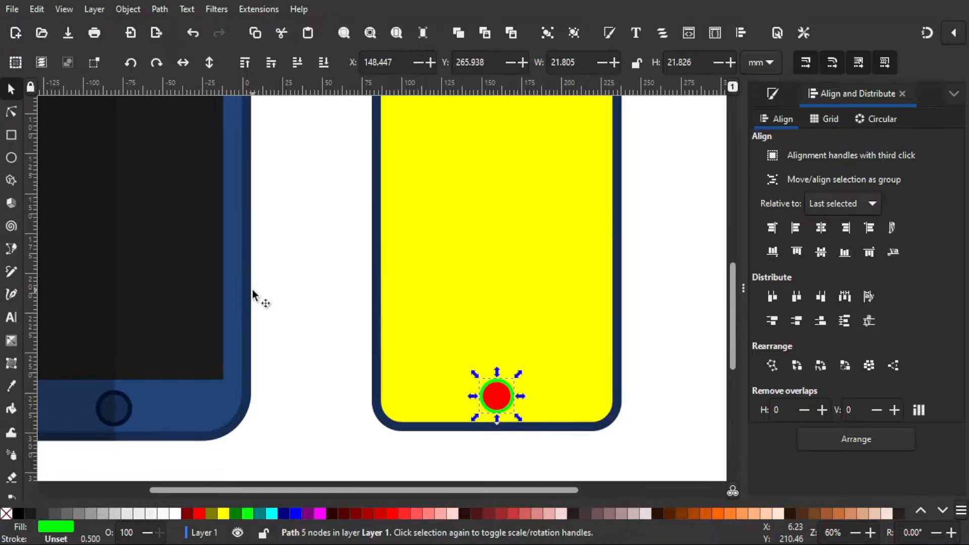
click(313, 337)
scroll(511, 429, down, 1)
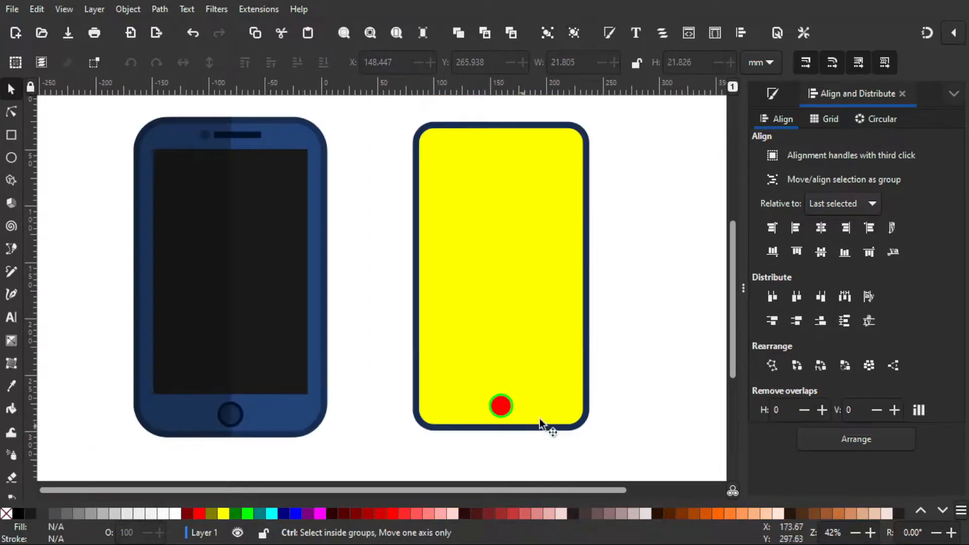
Step: Select the red circle and its lime ring together and move them straight up about 2.5 mm
drag(579, 415, 527, 391)
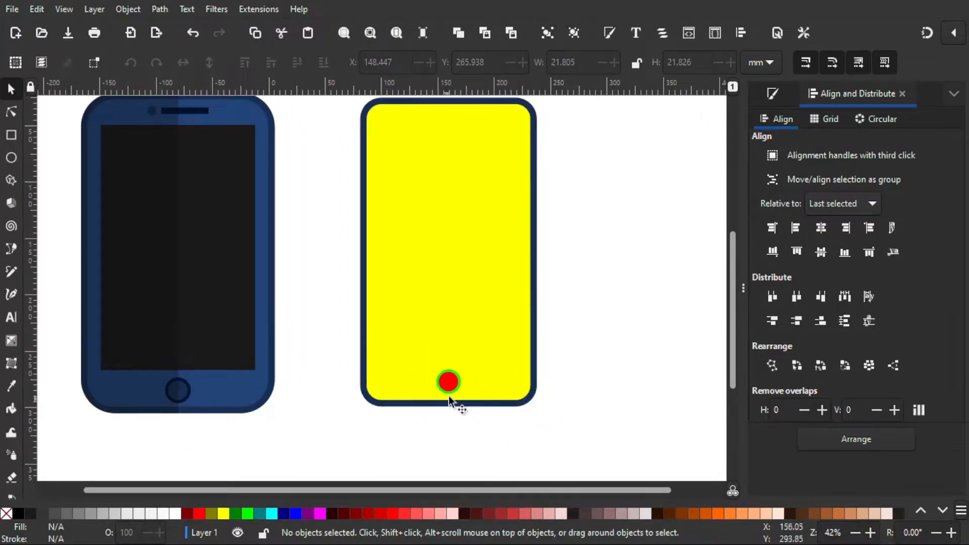
scroll(453, 397, up, 2)
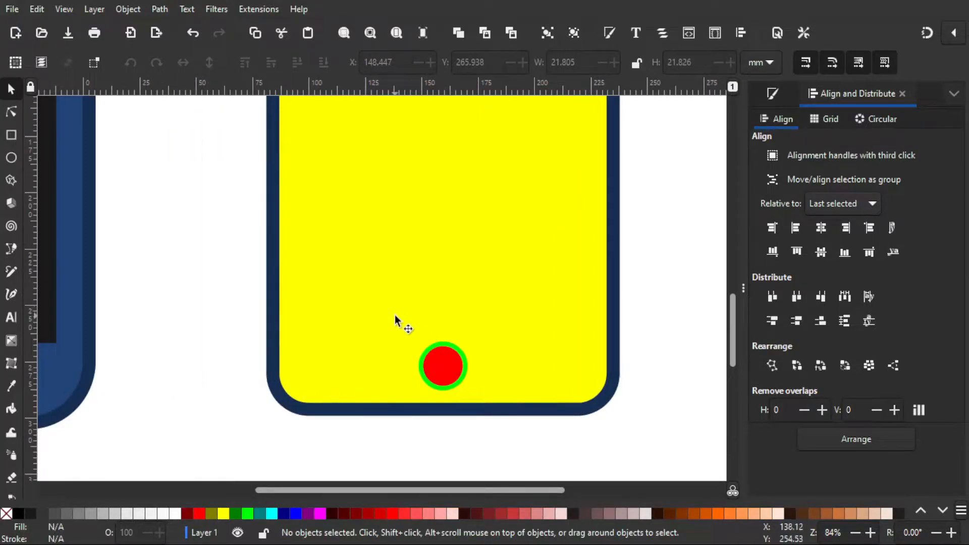
click(438, 373)
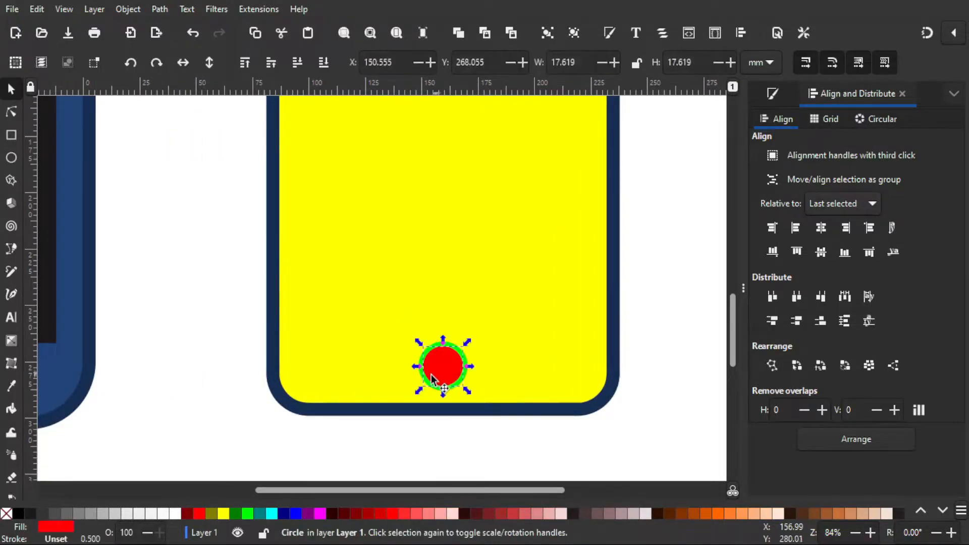
ctrl+scroll(428, 377, up, 2)
shift+click(412, 368)
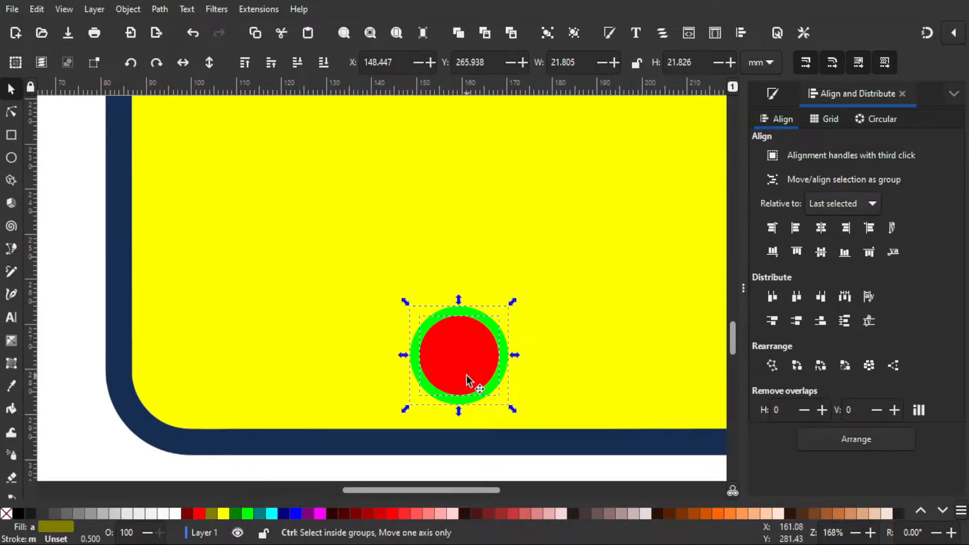
drag(468, 381, 471, 368)
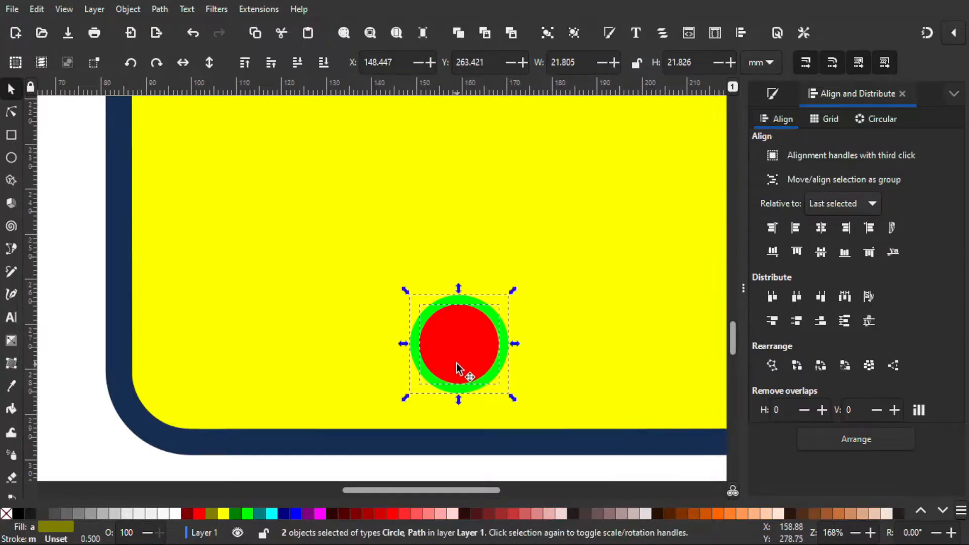
ctrl+scroll(459, 371, down, 3)
drag(235, 270, 255, 319)
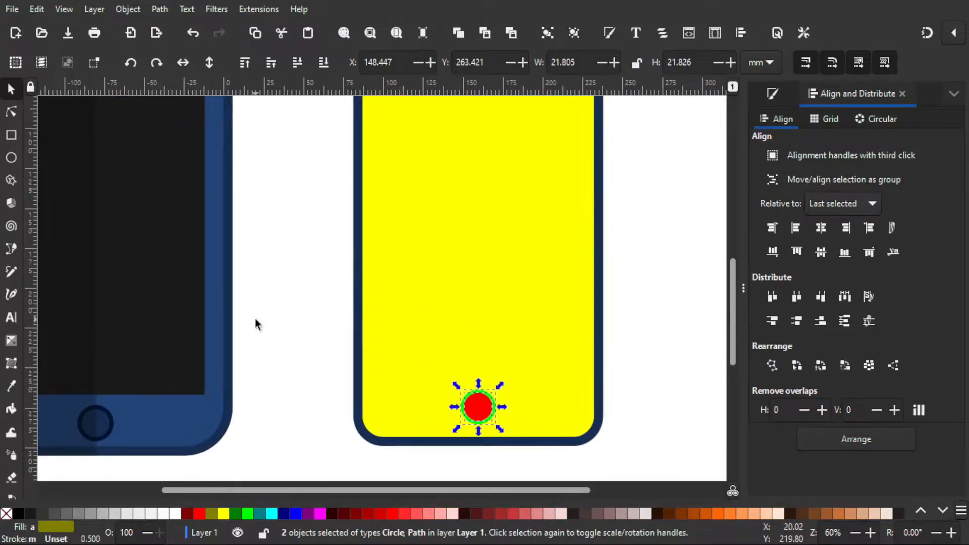
click(299, 348)
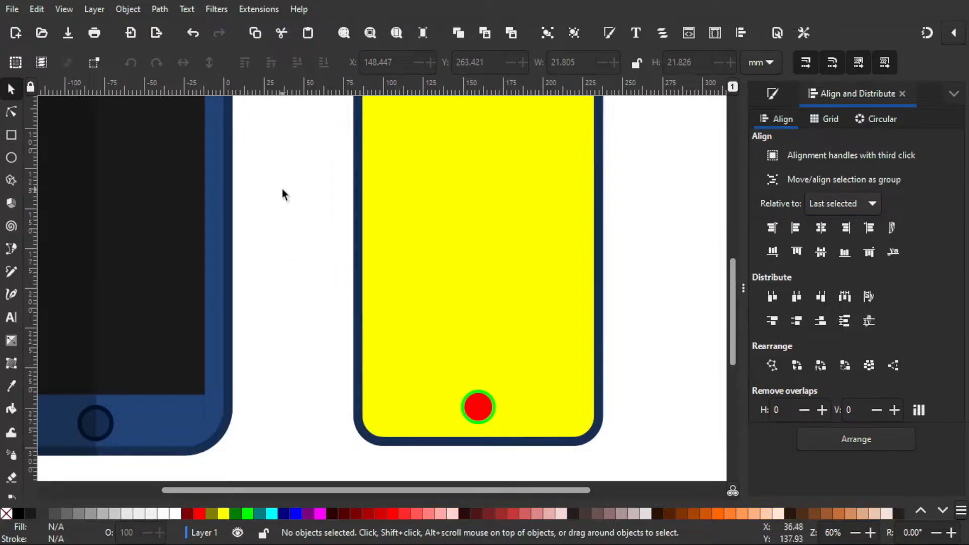
Step: Draw a rectangle about 120 × 220 mm for the phone screen and make its corners sharp
scroll(282, 189, down, 1)
drag(283, 193, 319, 280)
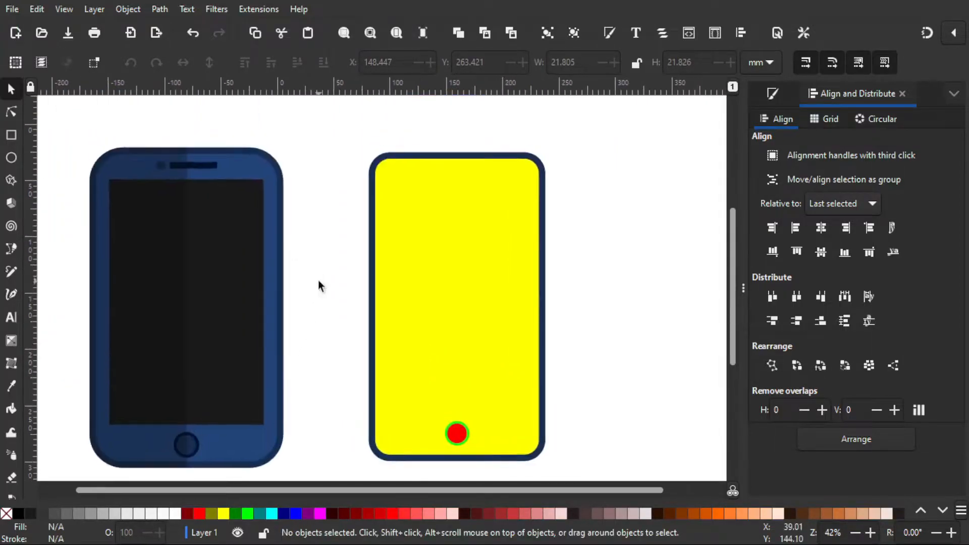
click(234, 251)
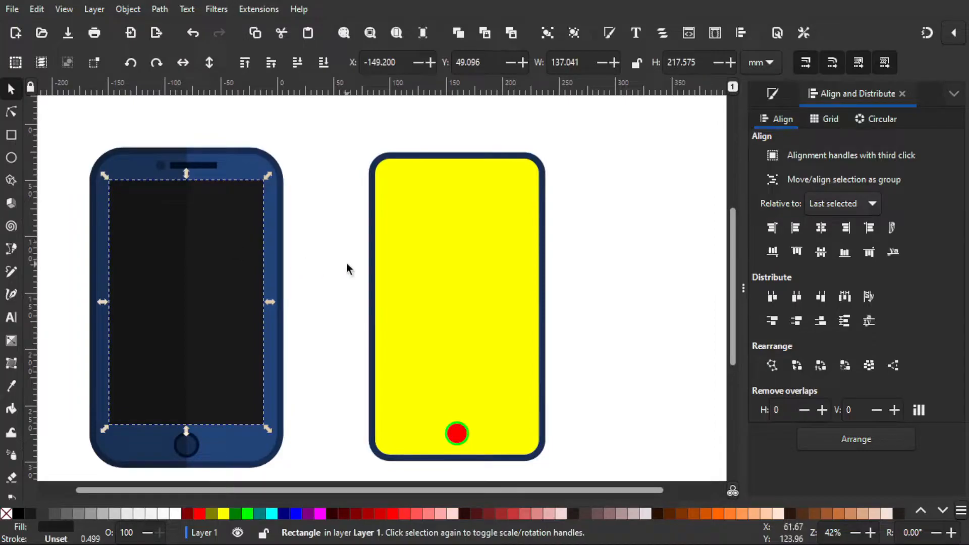
click(347, 268)
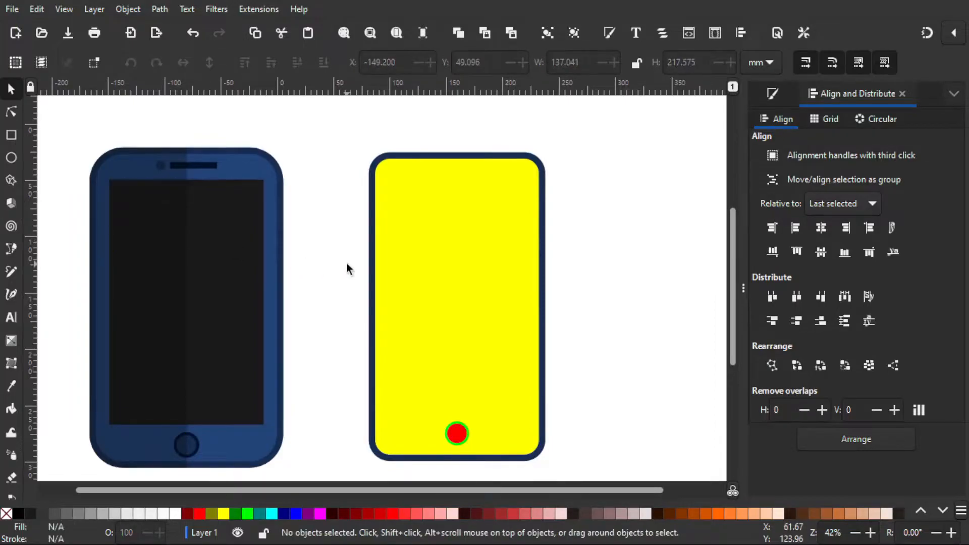
click(12, 136)
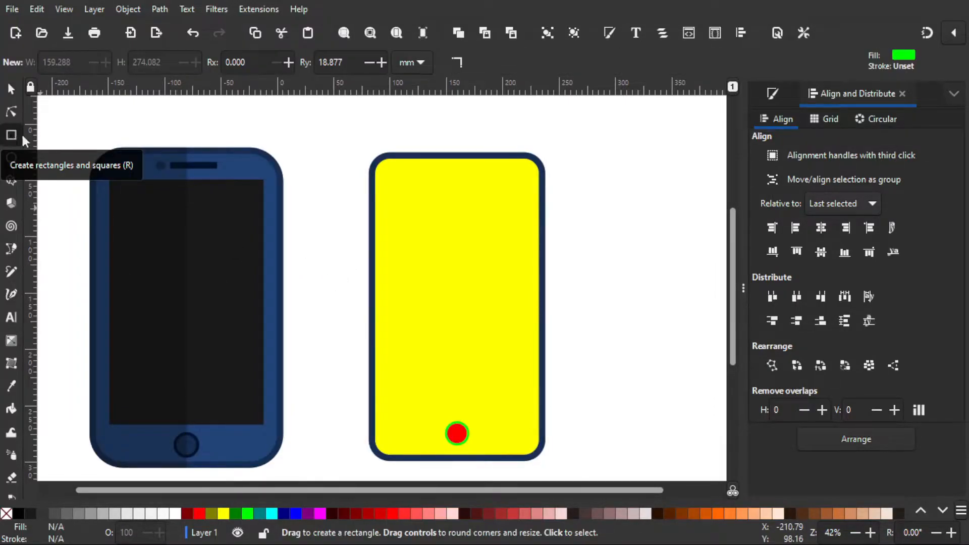
drag(317, 165, 452, 414)
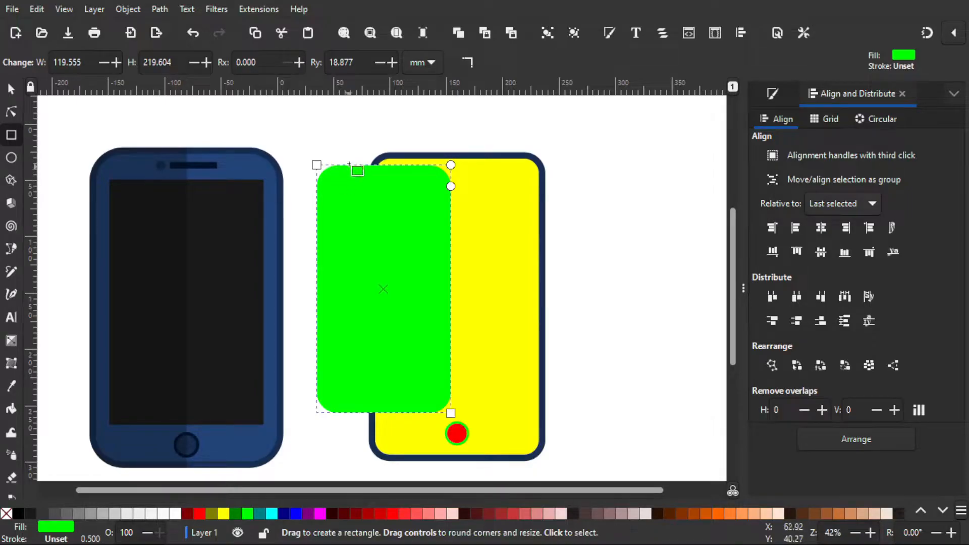
click(472, 62)
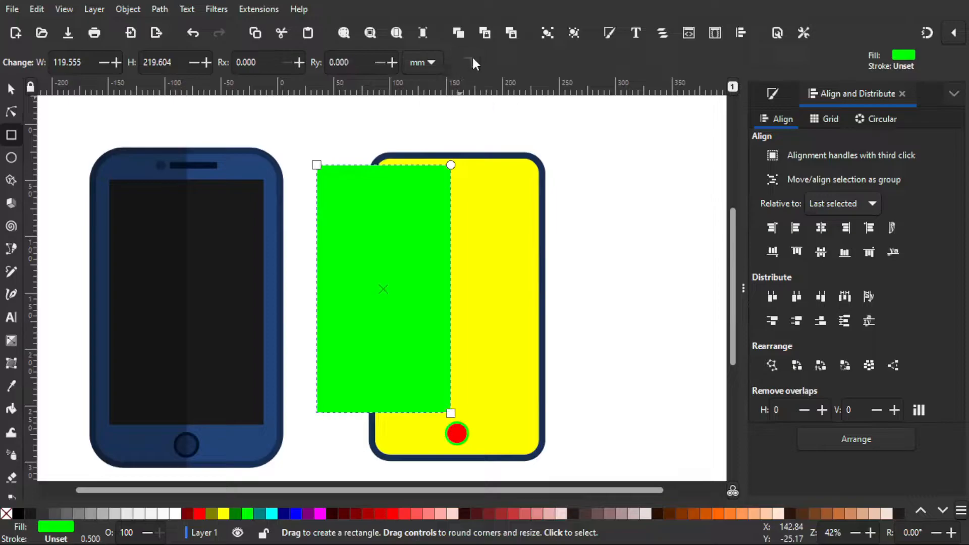
Step: Move the green rectangle onto the yellow shape above the button and reduce its height to about 209 mm from its upper edge
click(11, 88)
drag(373, 300, 447, 301)
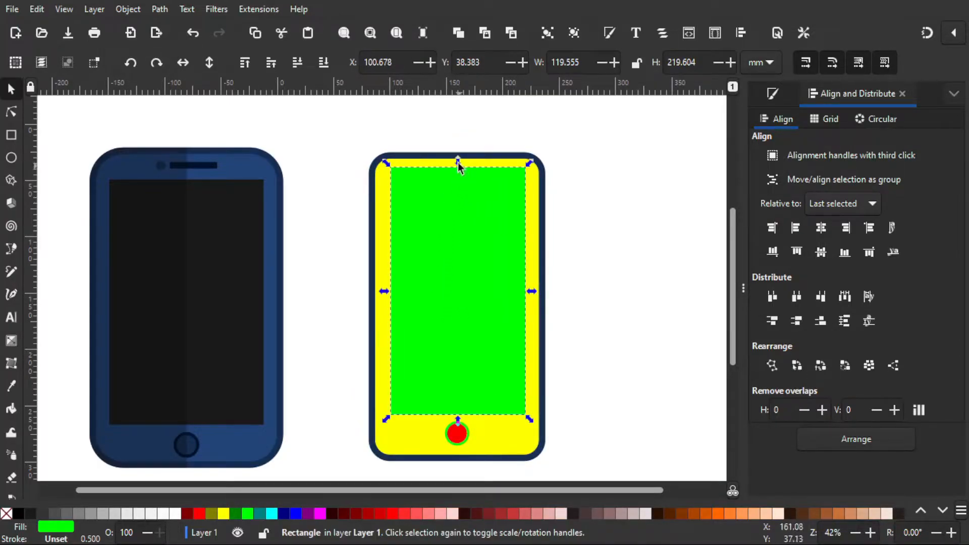
drag(457, 160, 459, 189)
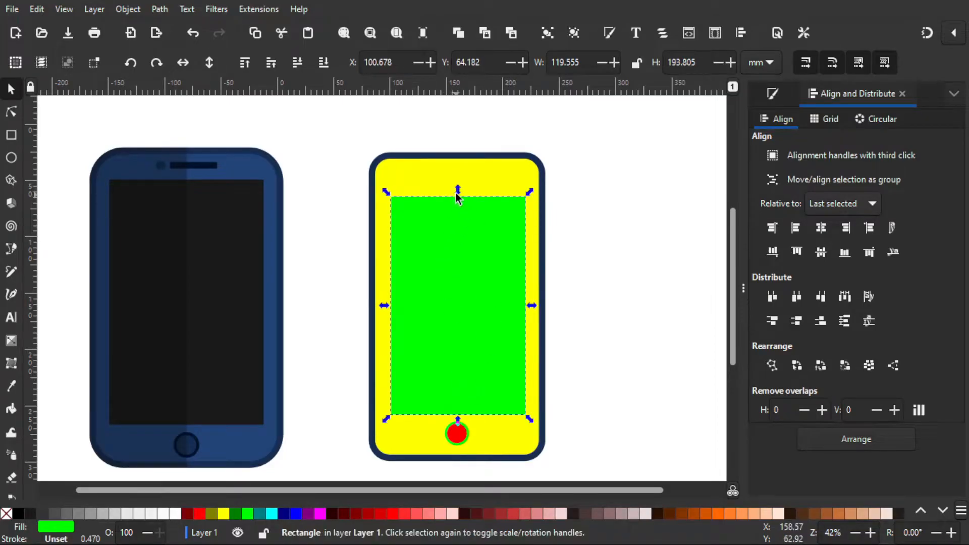
drag(458, 189, 459, 175)
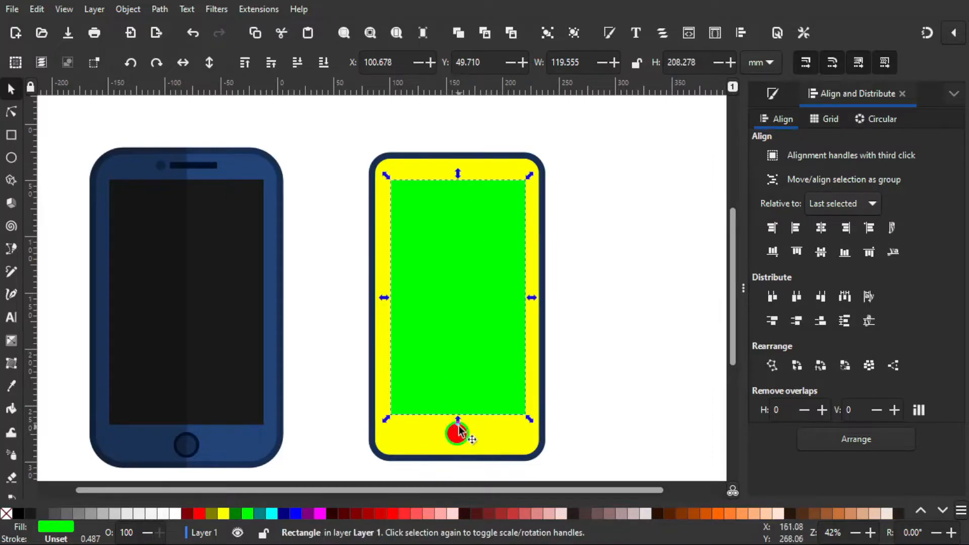
drag(458, 423, 457, 424)
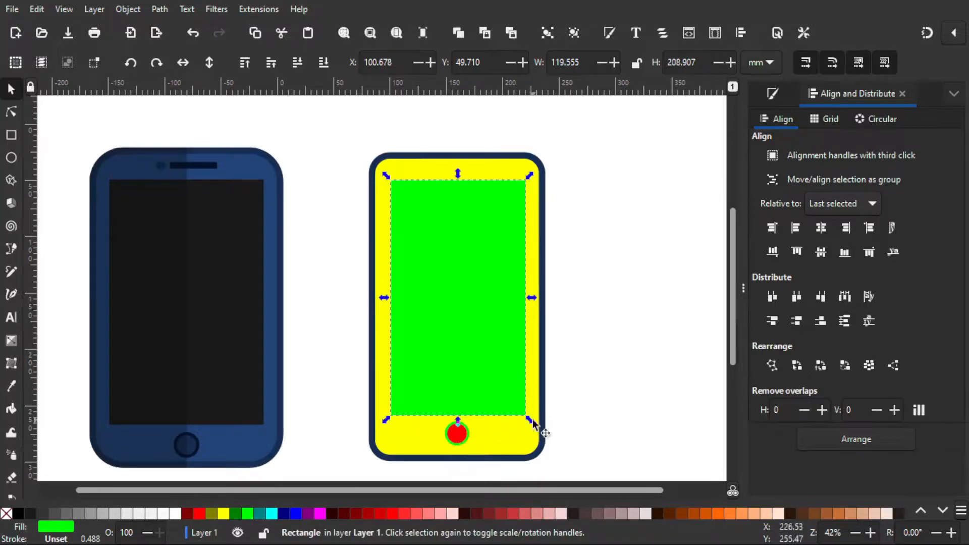
Step: Centre the green screen rectangle horizontally on the yellow shape
shift+click(512, 441)
click(821, 229)
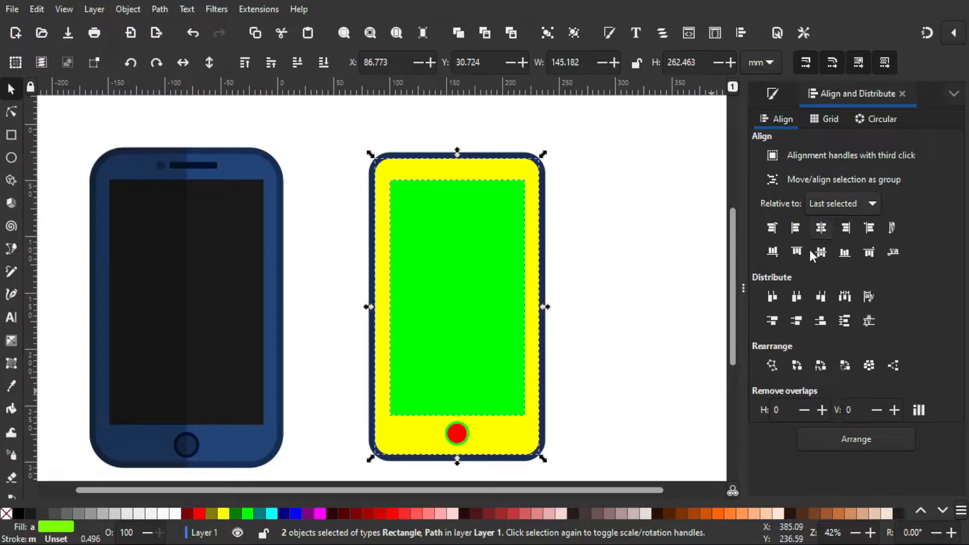
click(610, 295)
Step: Move the red circle and its lime ring together about 1.6 mm straight down, between the screen and the phone's lower edge
drag(628, 348, 565, 312)
scroll(374, 395, up, 1)
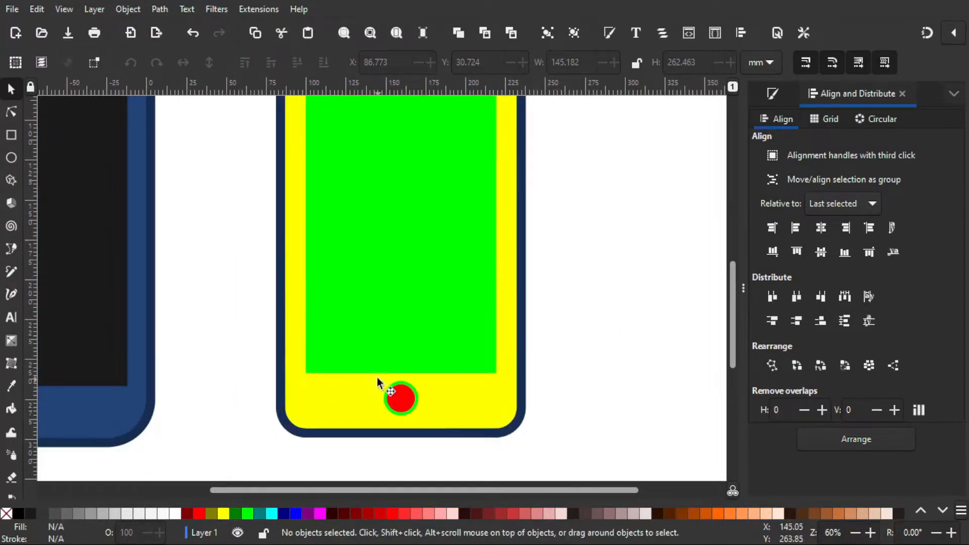
scroll(403, 407, up, 2)
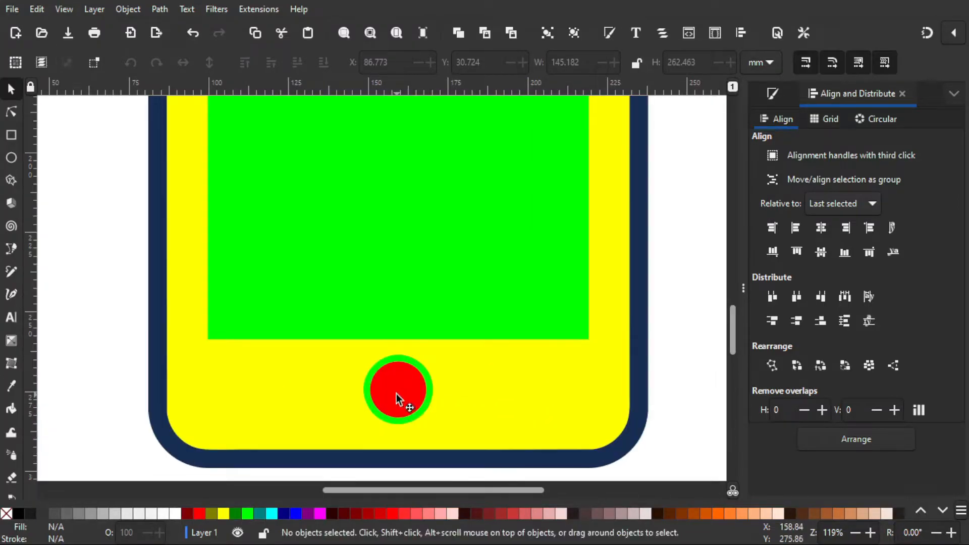
click(381, 407)
shift+click(366, 403)
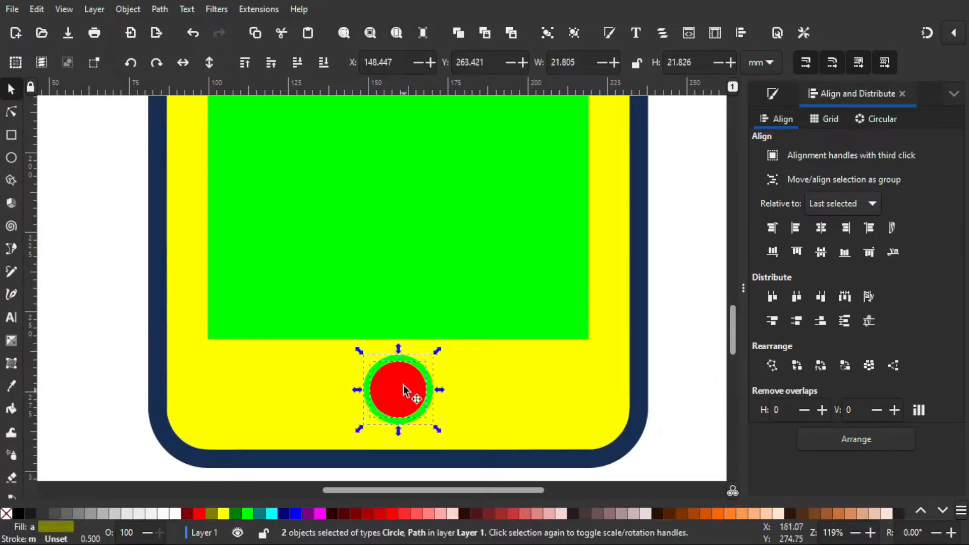
drag(404, 388, 404, 392)
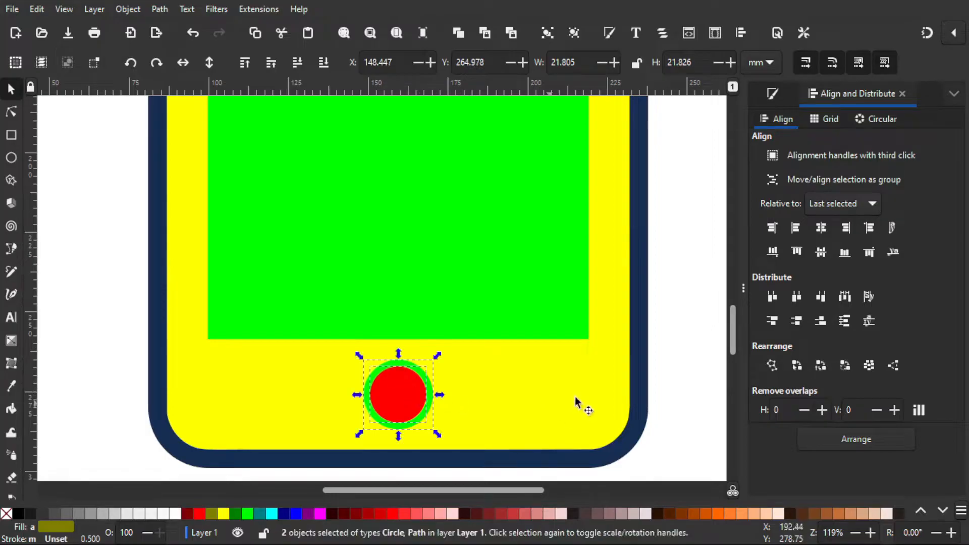
click(672, 351)
scroll(472, 343, down, 2)
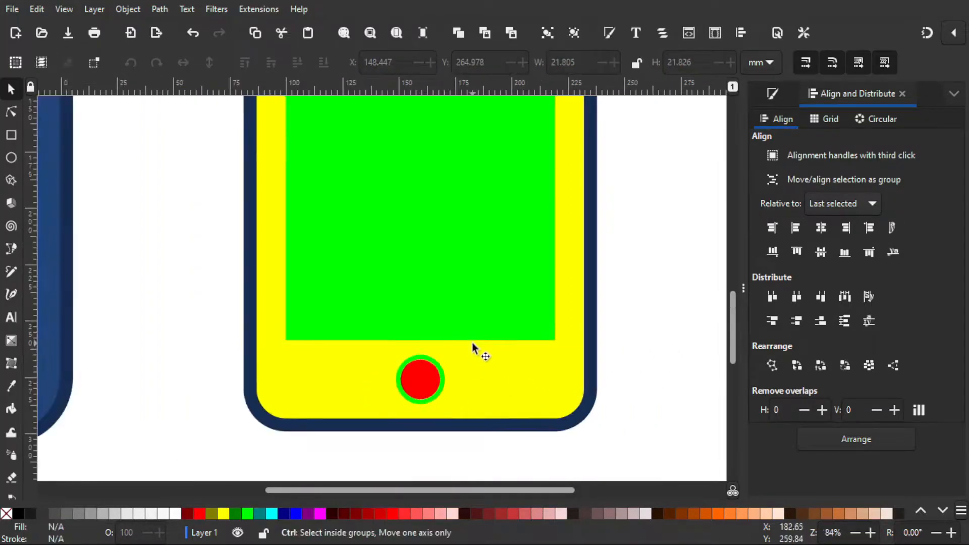
scroll(467, 331, up, 2)
scroll(465, 325, down, 1)
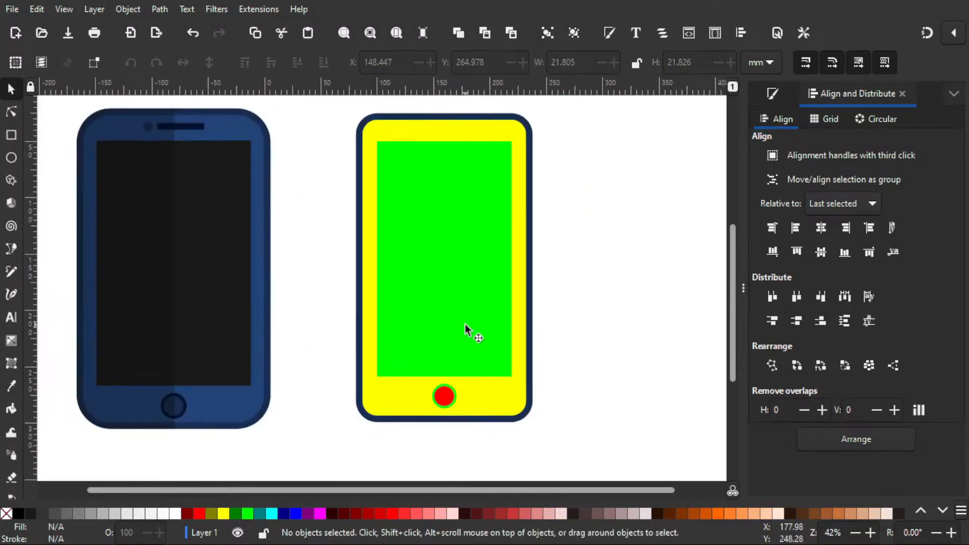
scroll(464, 330, up, 2)
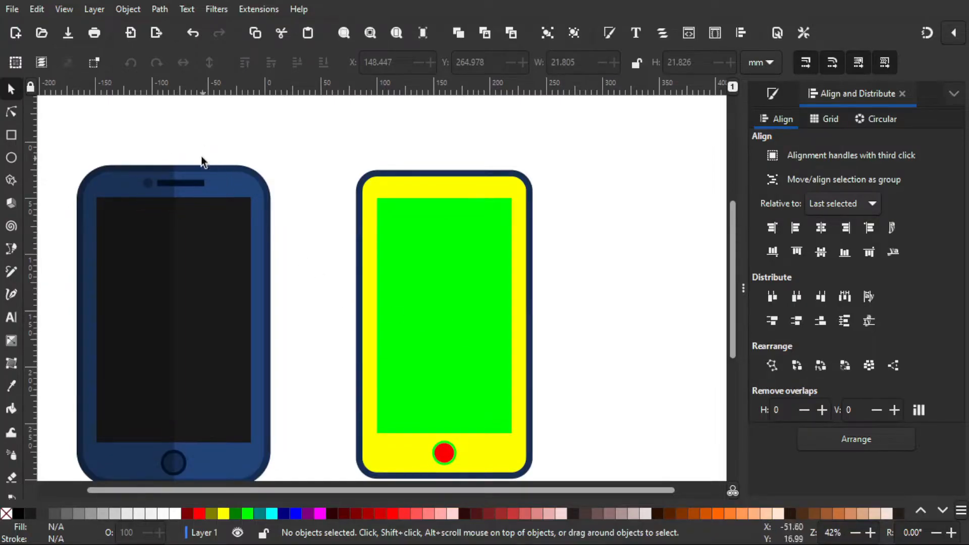
Step: Draw a circle about 8.8 mm in diameter and place it on the yellow strip above the green screen, slightly left of centre
click(11, 158)
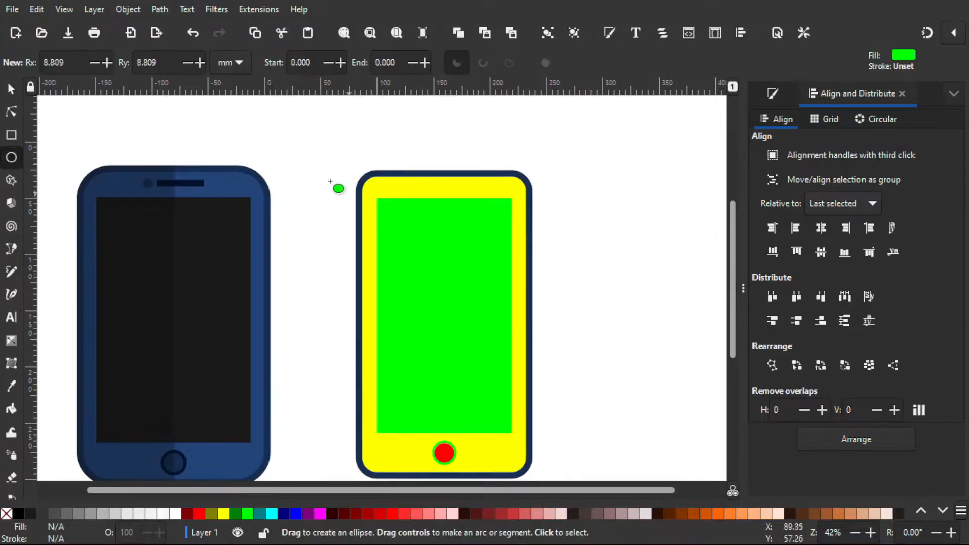
drag(292, 154, 297, 161)
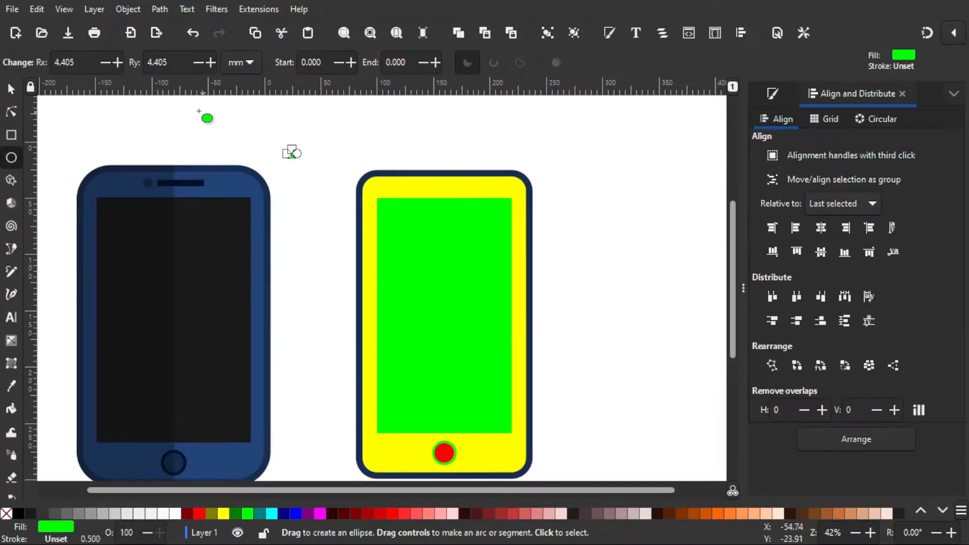
click(11, 89)
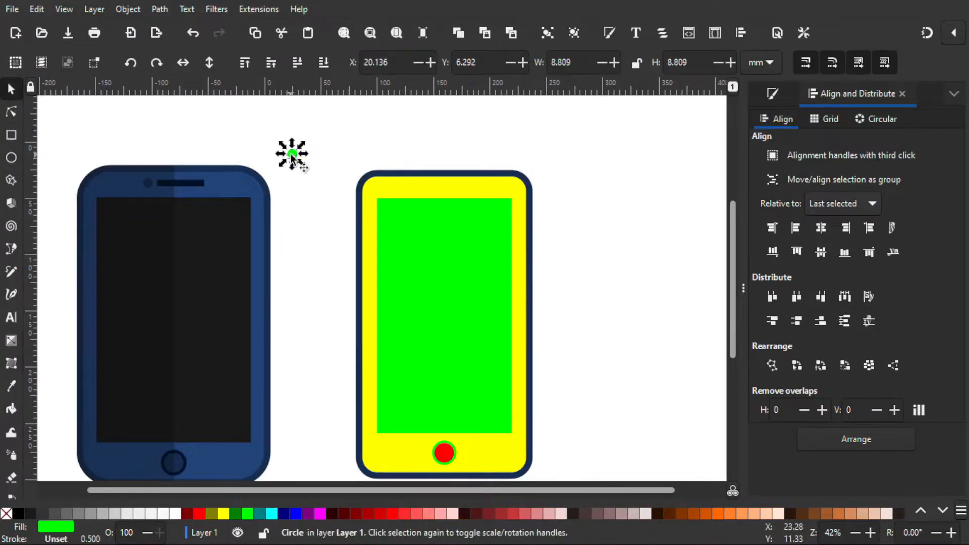
drag(291, 156, 419, 184)
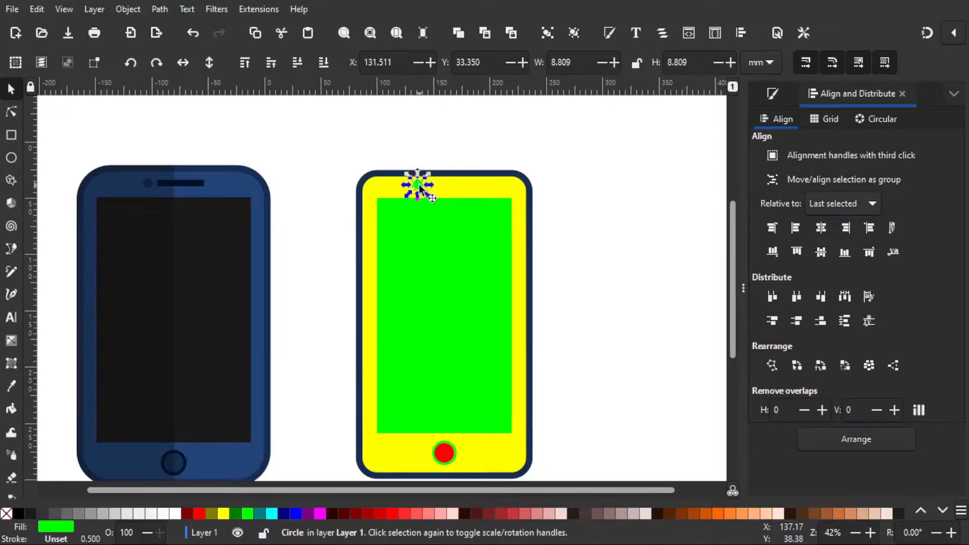
Step: Draw a thin speaker rectangle about 40 × 5.3 mm just right of the small circle above the screen
scroll(450, 189, up, 3)
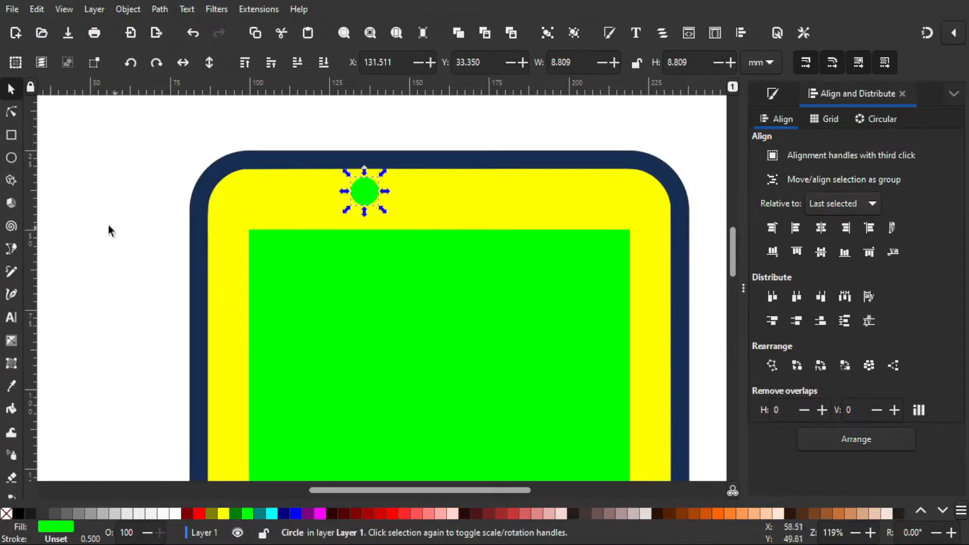
click(9, 137)
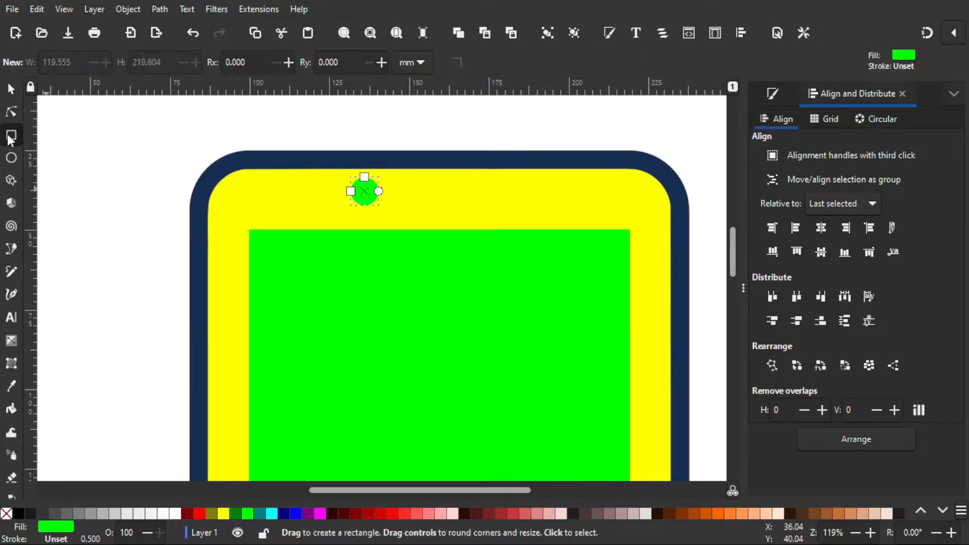
mouse_move(391, 178)
mouse_down()
mouse_move(427, 195)
mouse_move(520, 196)
mouse_move(502, 194)
mouse_up()
click(11, 90)
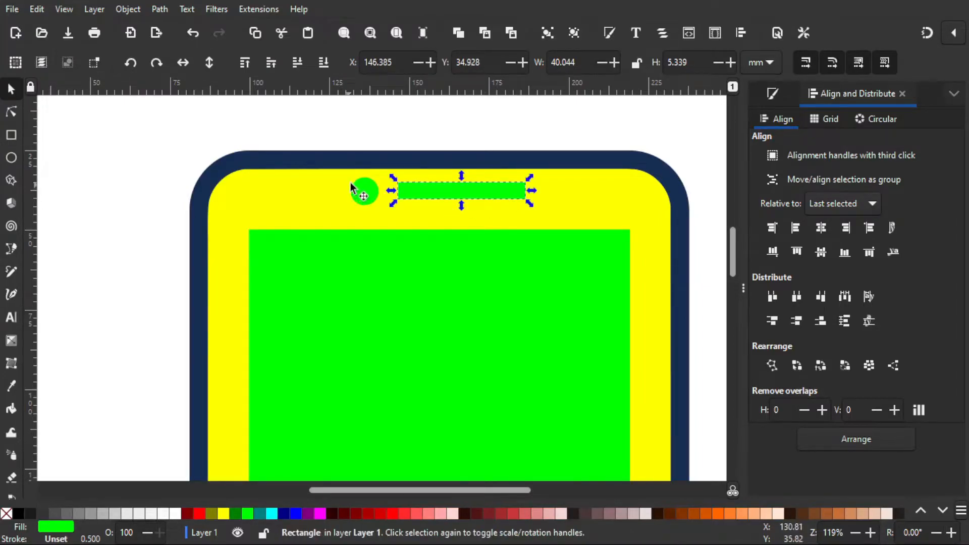
Step: Align the speaker bar and the small circle on a common horizontal axis and group them
shift+click(364, 194)
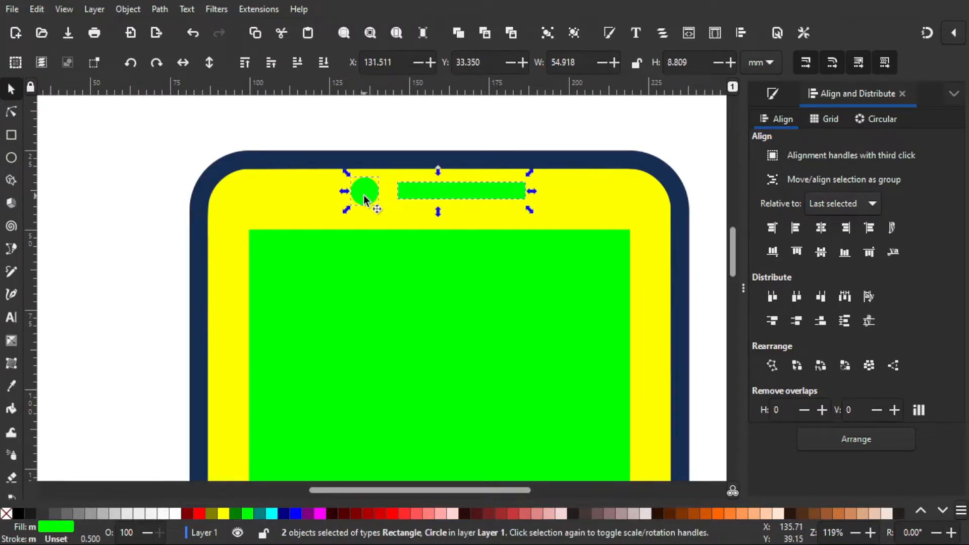
click(821, 251)
click(545, 35)
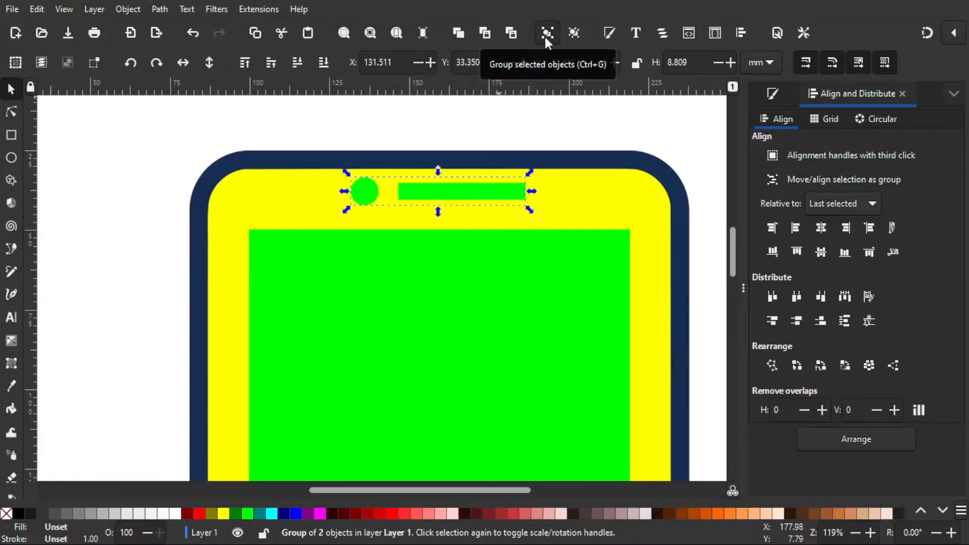
Step: Centre the camera-and-speaker group horizontally on the yellow shape
shift+click(619, 204)
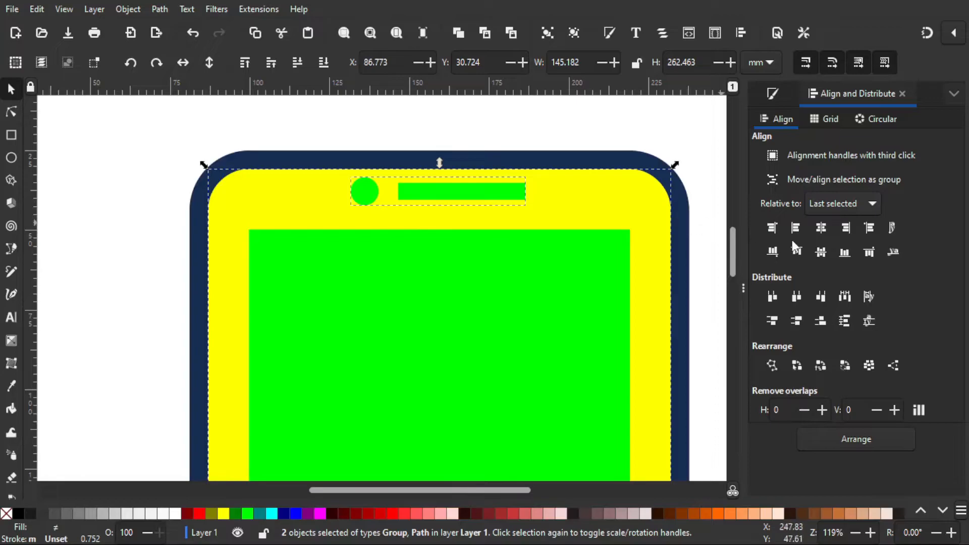
click(819, 231)
click(493, 127)
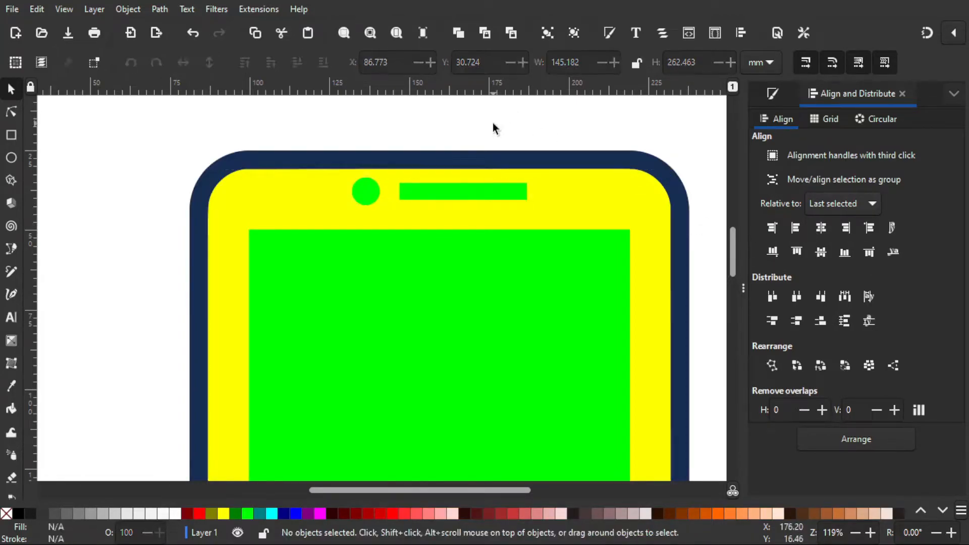
Step: Move the camera-and-speaker group about 1.6 mm straight down, between the phone's upper edge and the screen
ctrl+click(454, 197)
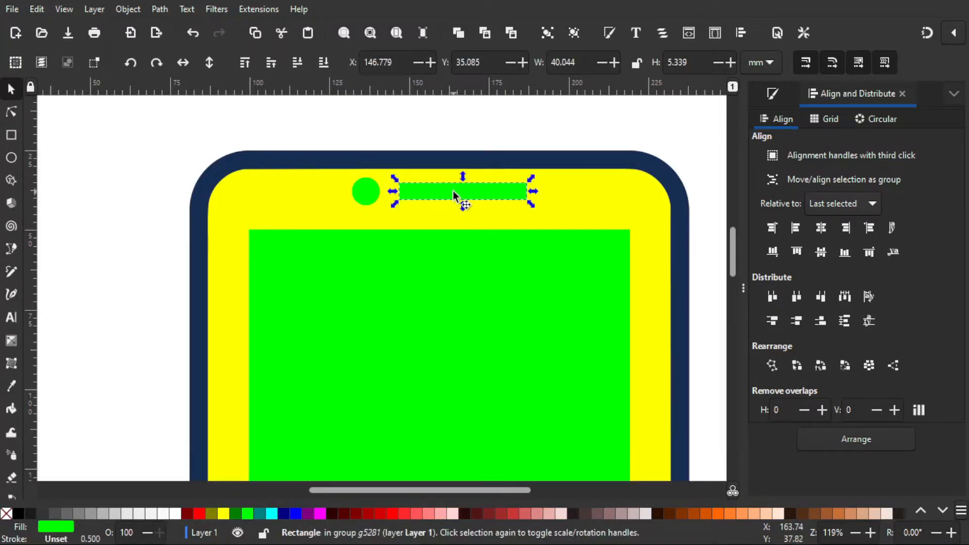
click(431, 146)
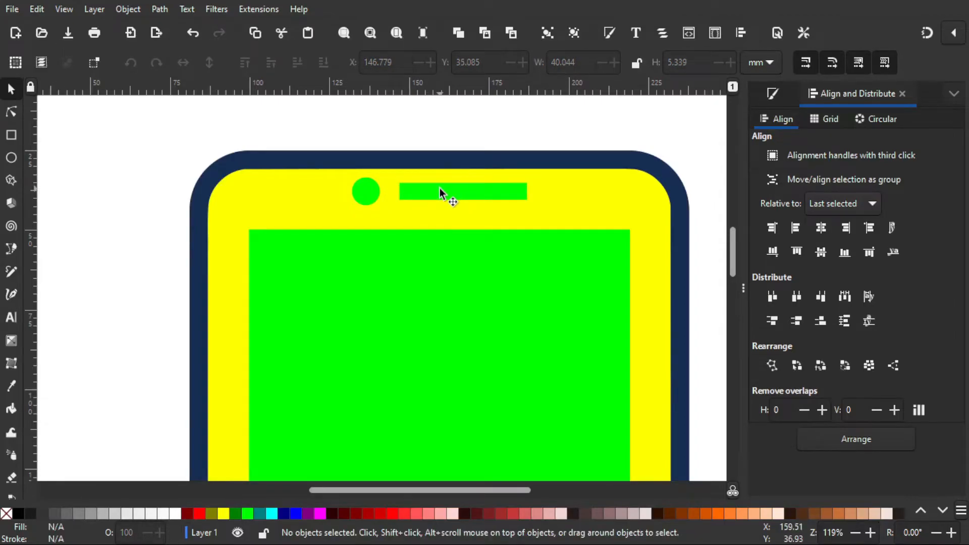
click(441, 189)
drag(441, 188, 440, 195)
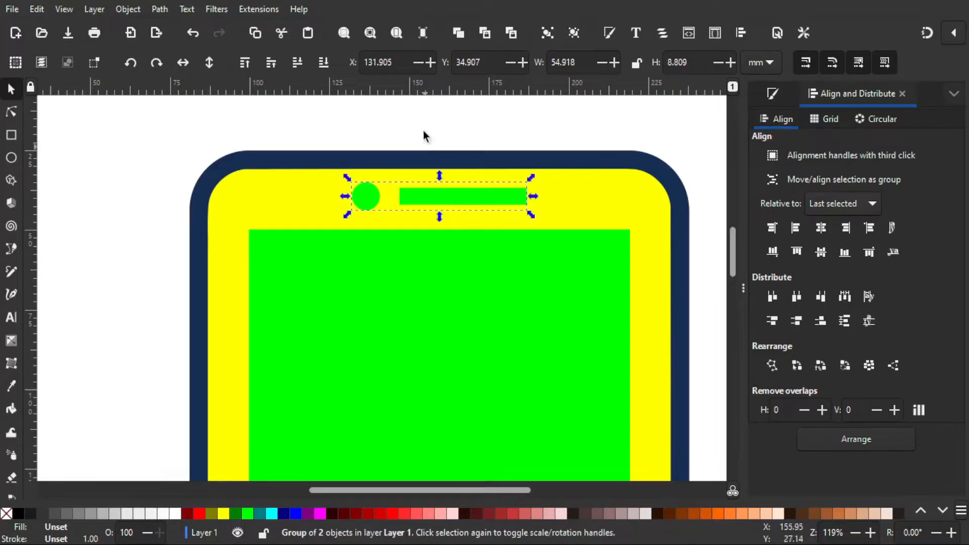
click(423, 128)
Step: Fill the yellow body shape with the lighter blue 214478 sampled from the reference phone and show its fill settings
ctrl+scroll(550, 210, down, 2)
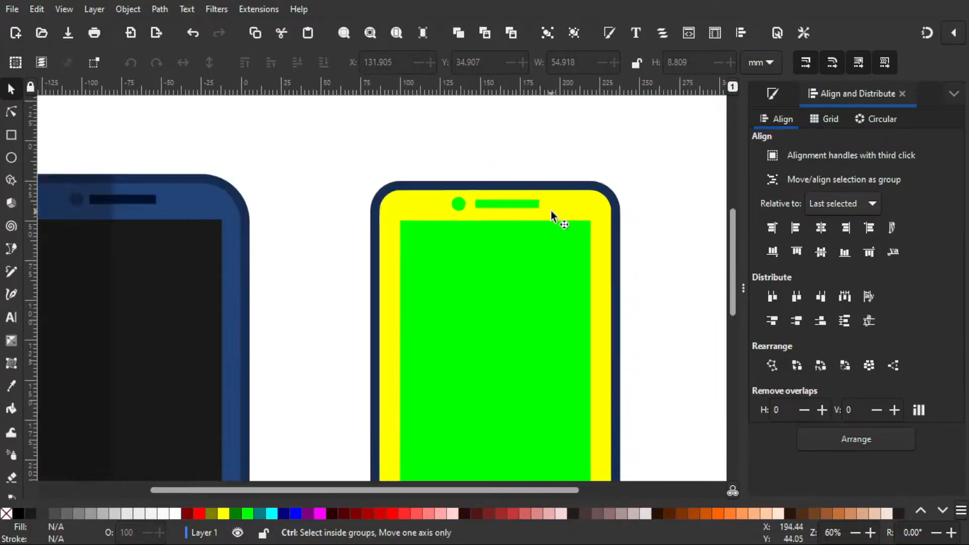
scroll(480, 313, down, 5)
ctrl+scroll(483, 291, down, 1)
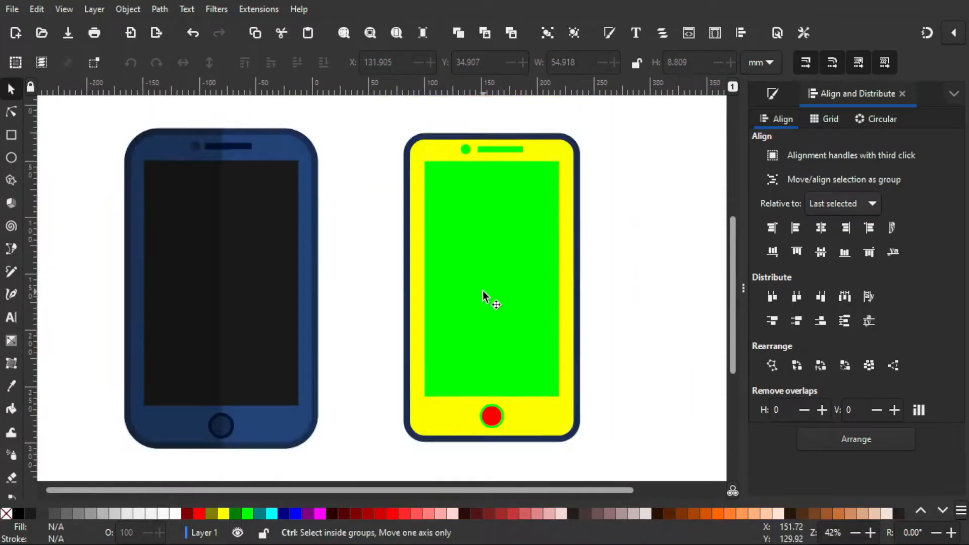
click(12, 387)
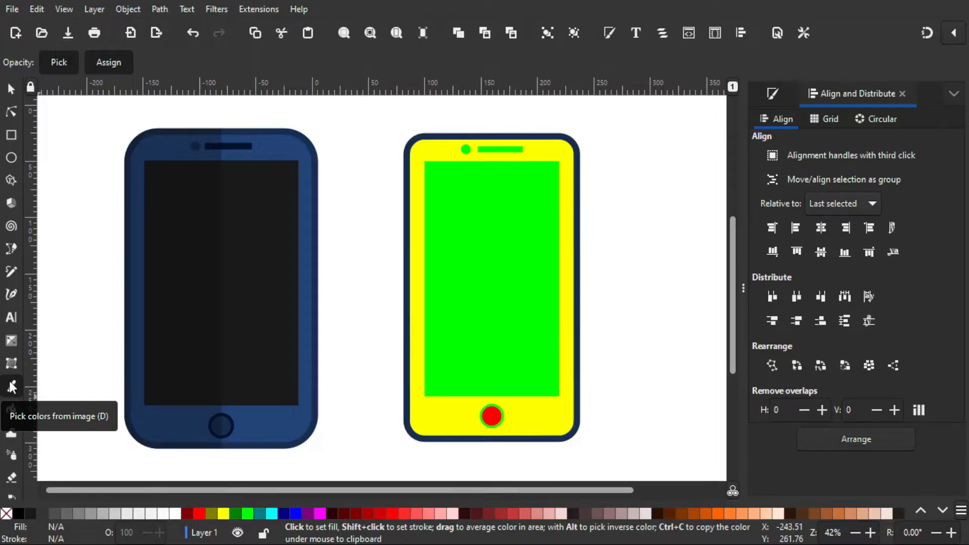
click(11, 89)
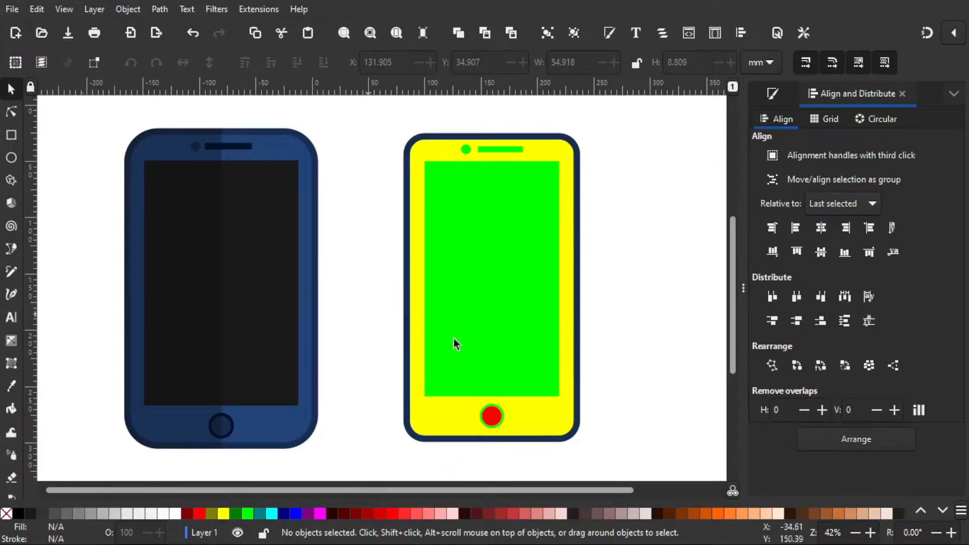
click(552, 422)
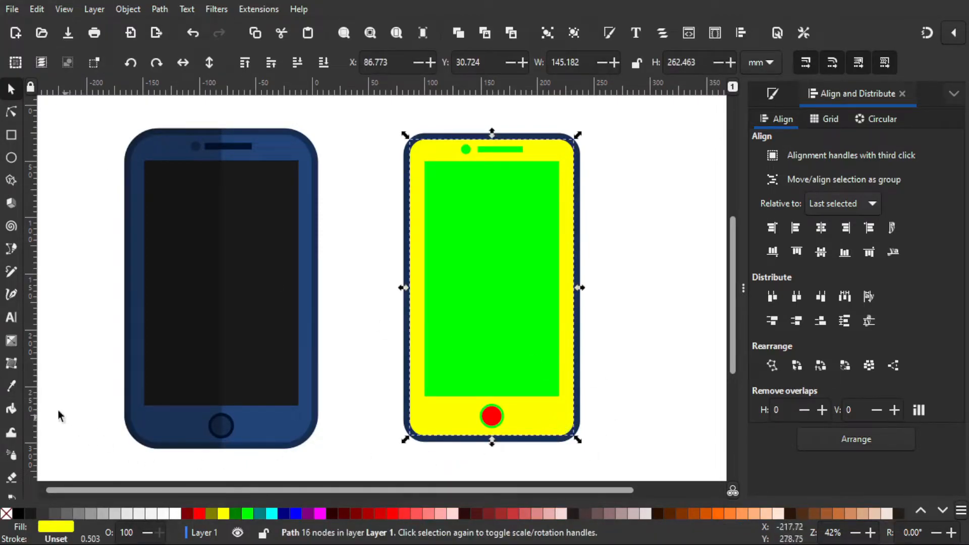
click(11, 387)
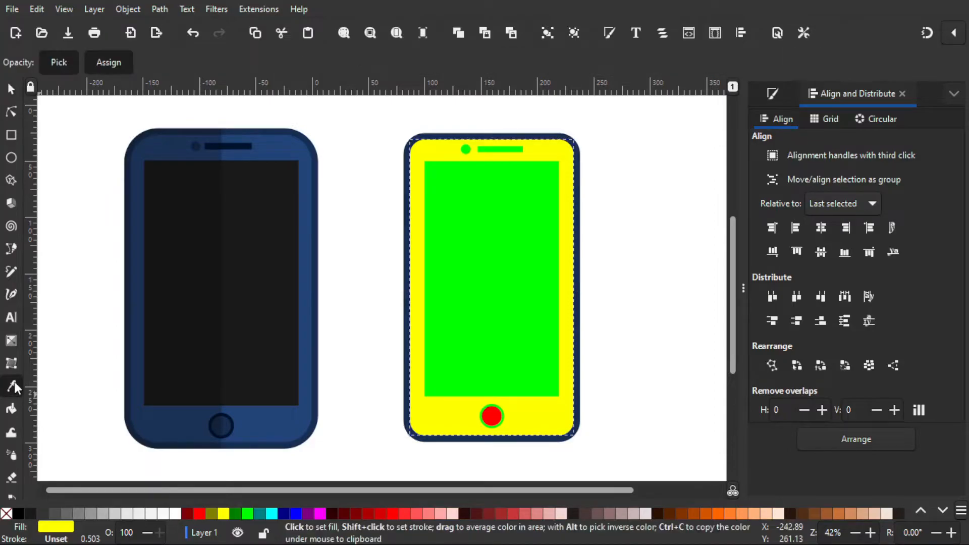
click(288, 424)
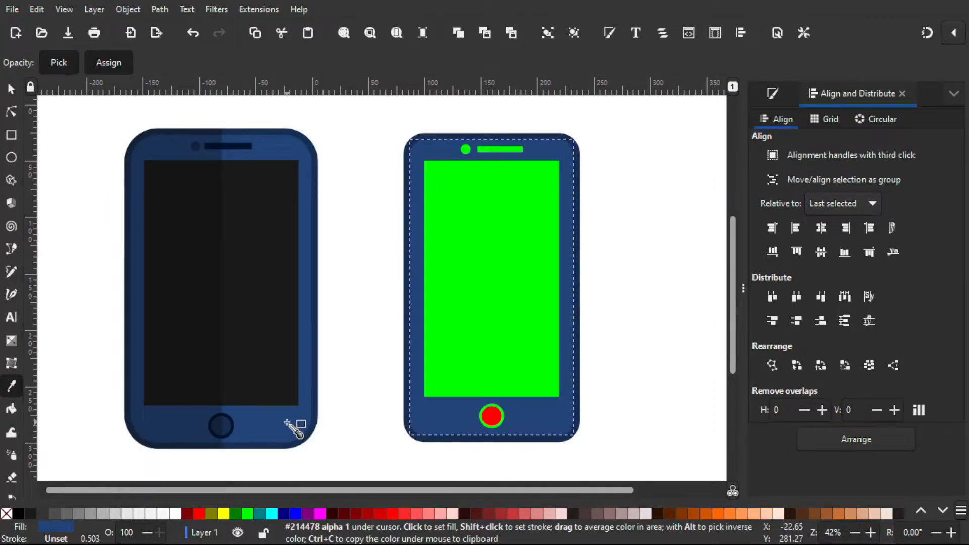
click(11, 89)
click(770, 95)
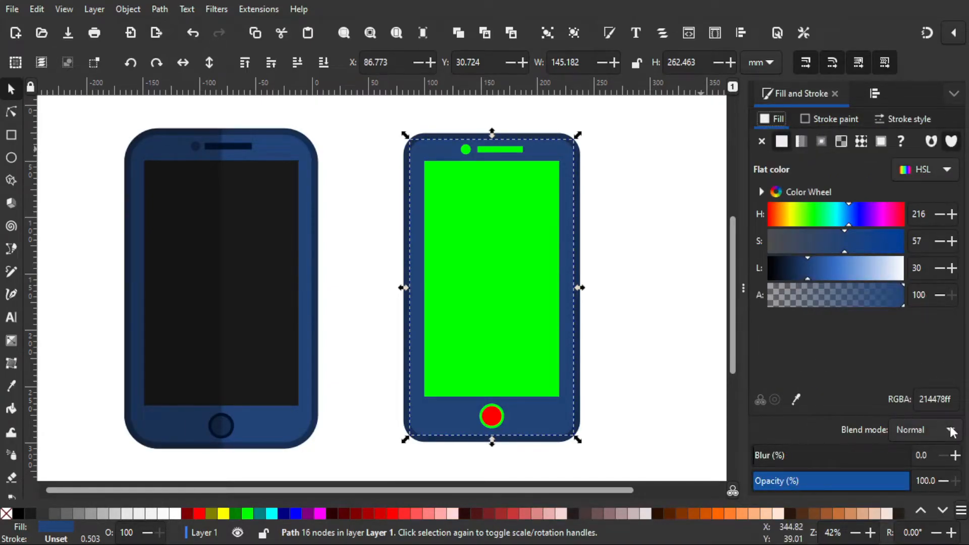
Step: Fill the green screen rectangle with the dark grey 1a1a1a sampled from the right half of the reference screen
click(453, 274)
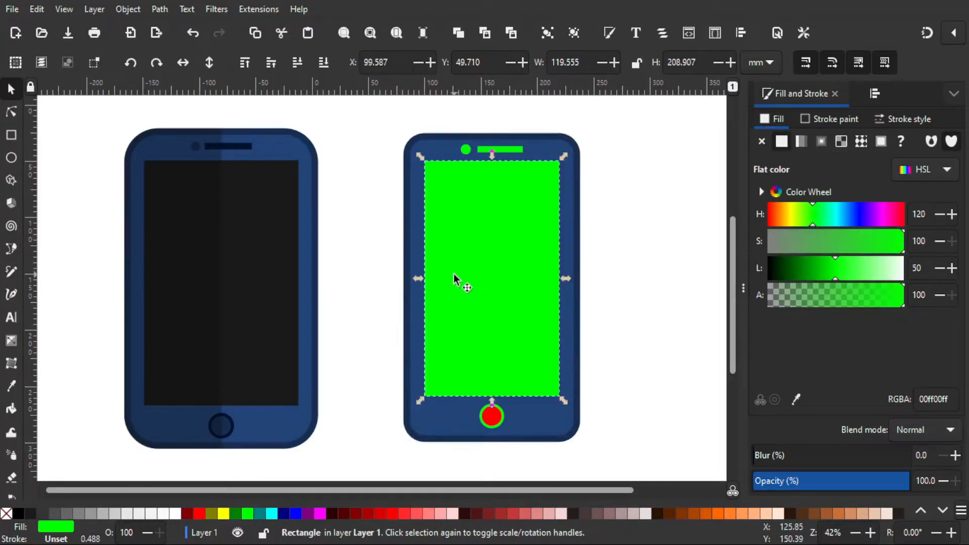
click(12, 389)
click(255, 301)
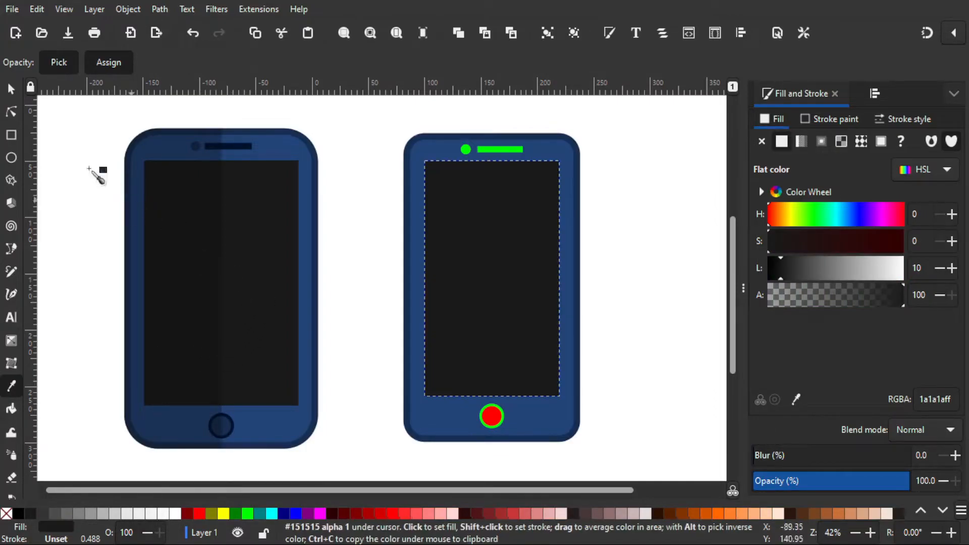
click(11, 92)
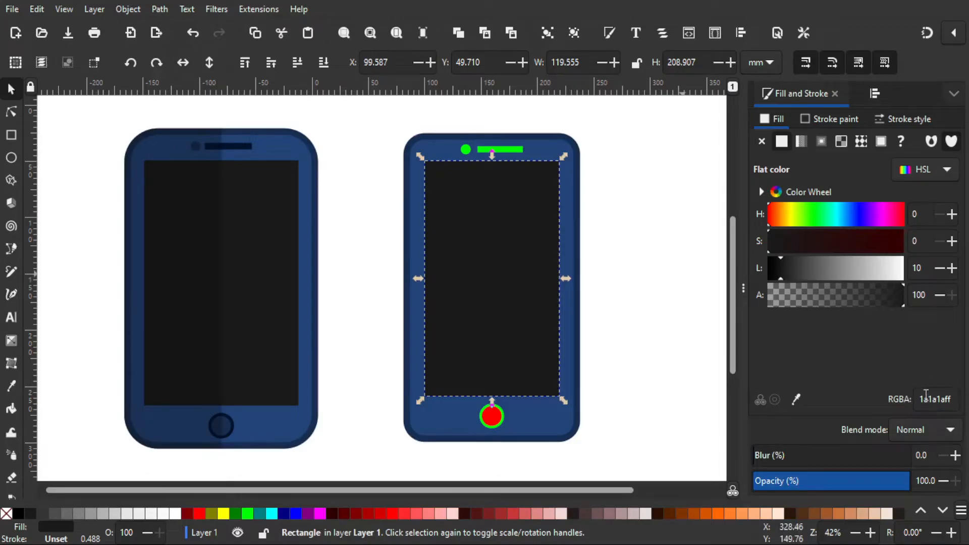
Step: Select the outer body rectangle beneath the inner shape and compare its fill with the reference phone's dark blue edge
click(465, 151)
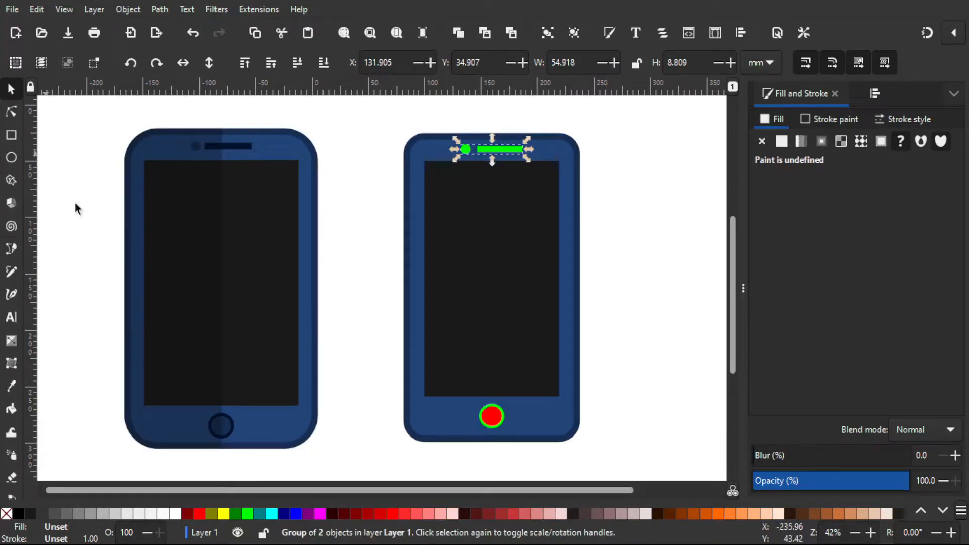
click(440, 441)
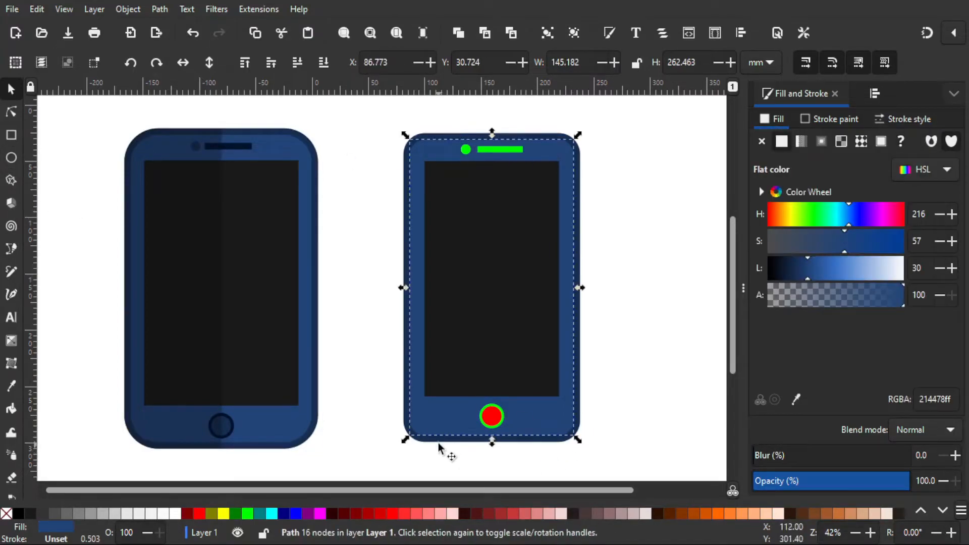
alt+click(441, 444)
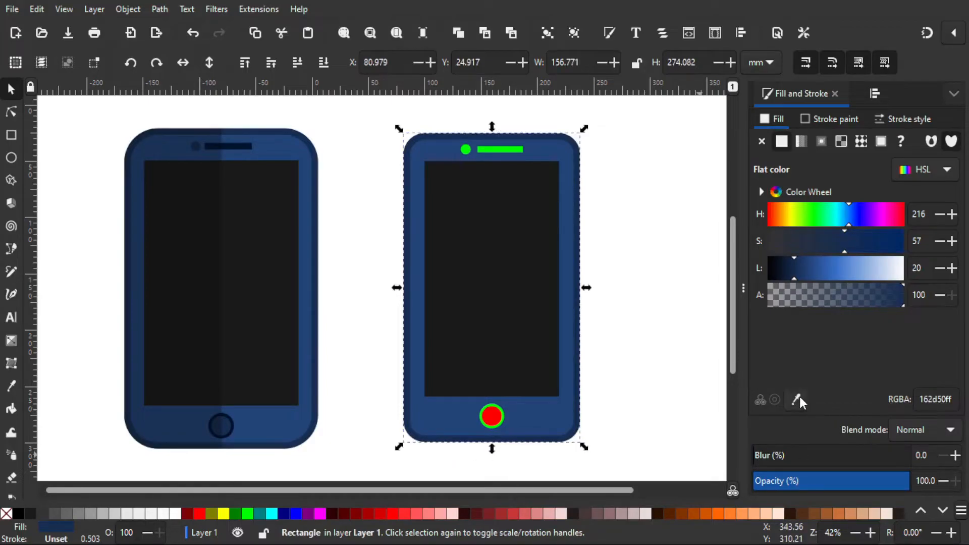
click(11, 387)
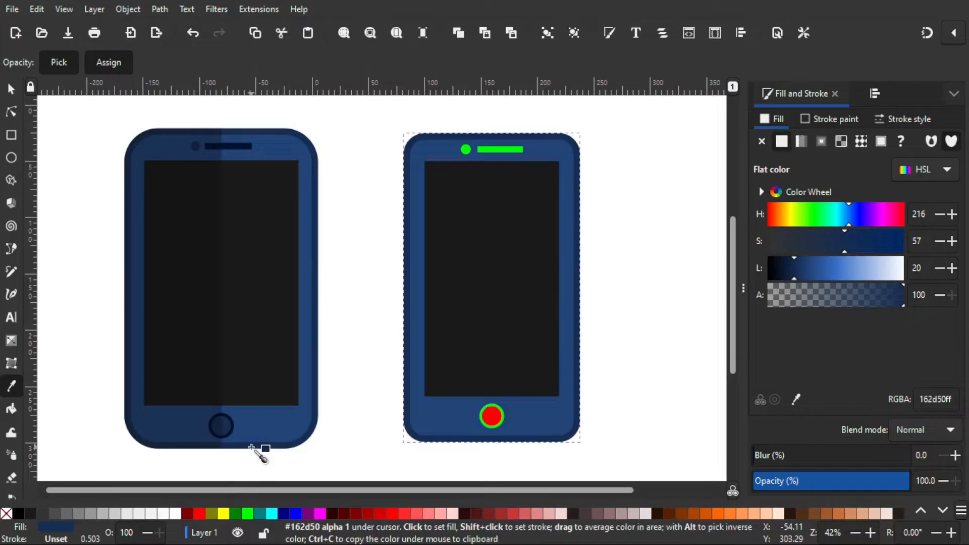
click(11, 91)
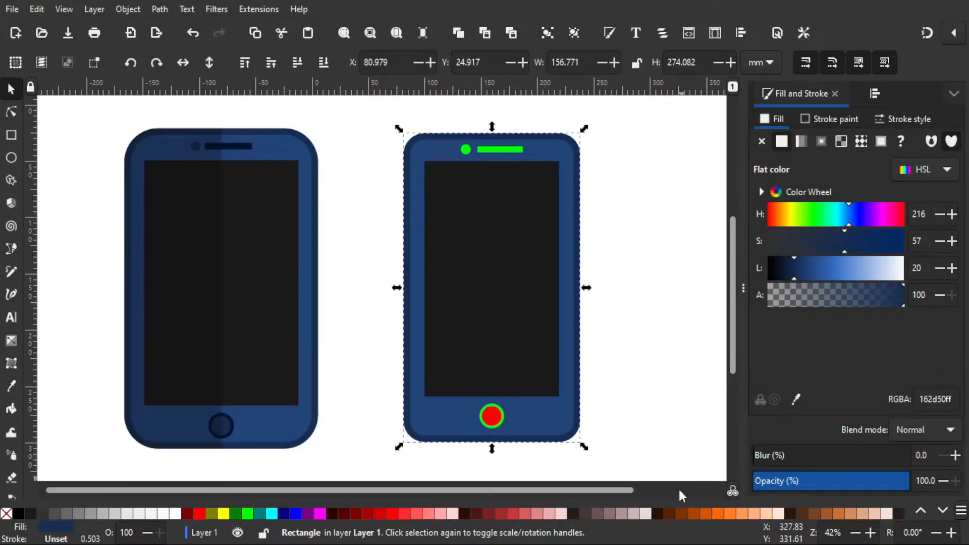
click(368, 448)
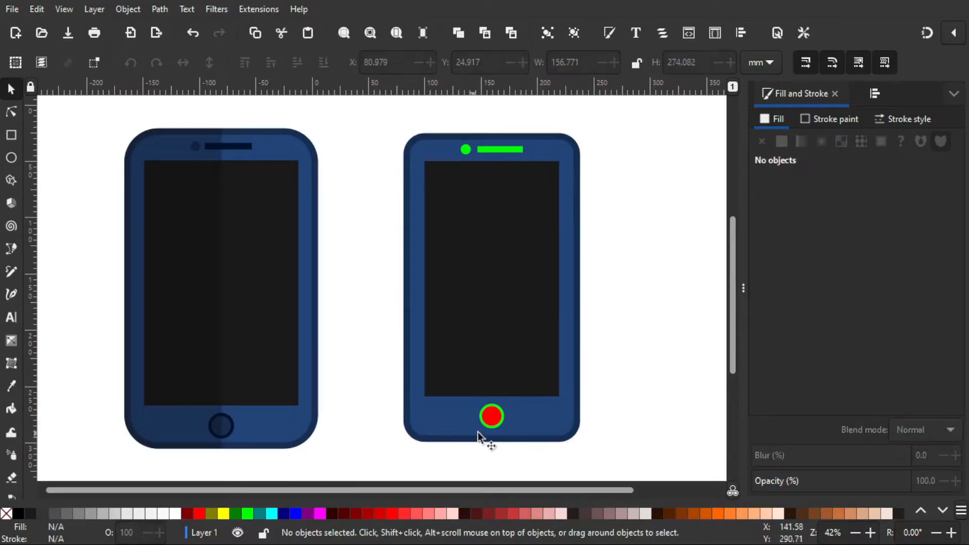
Step: Fill the red home-button circle with the dark blue 162d50 sampled from the reference phone's button
ctrl+scroll(488, 438, up, 1)
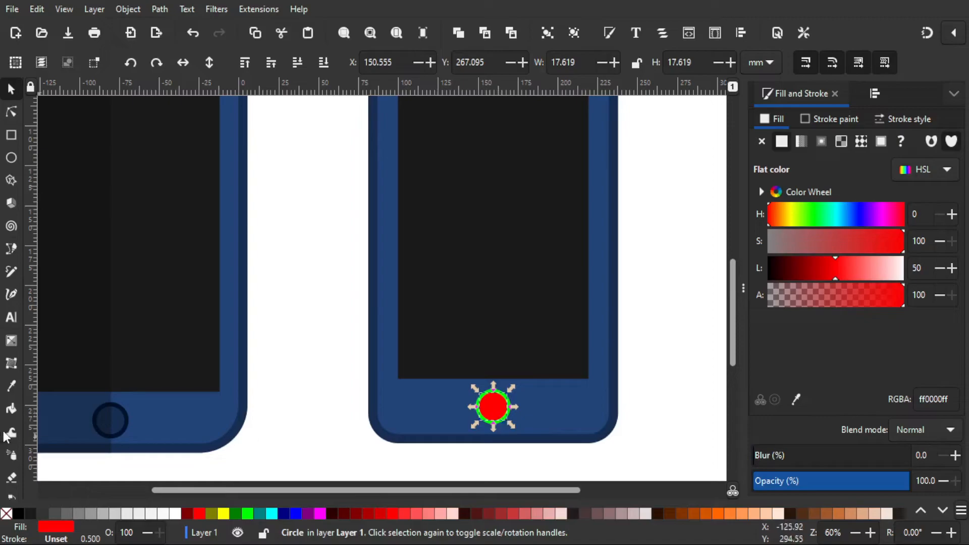
click(10, 386)
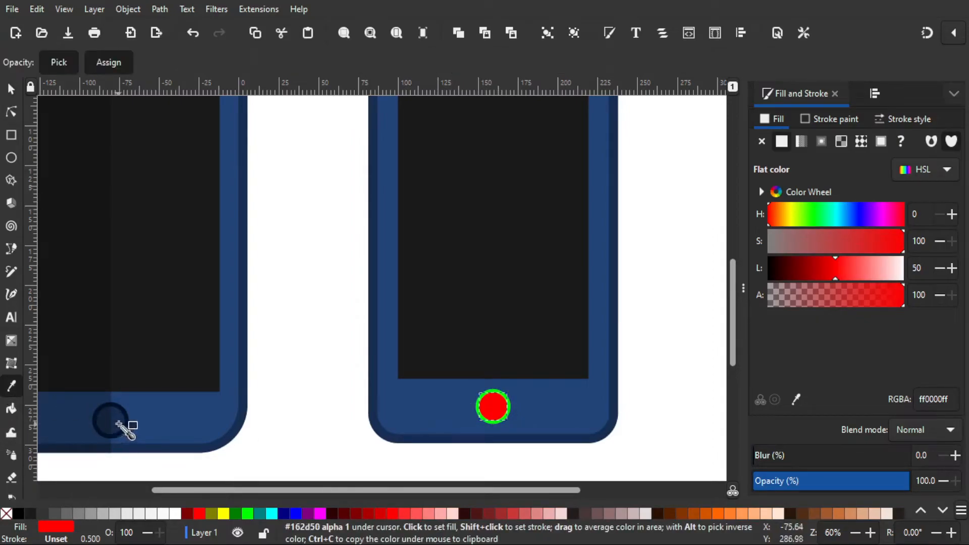
click(120, 424)
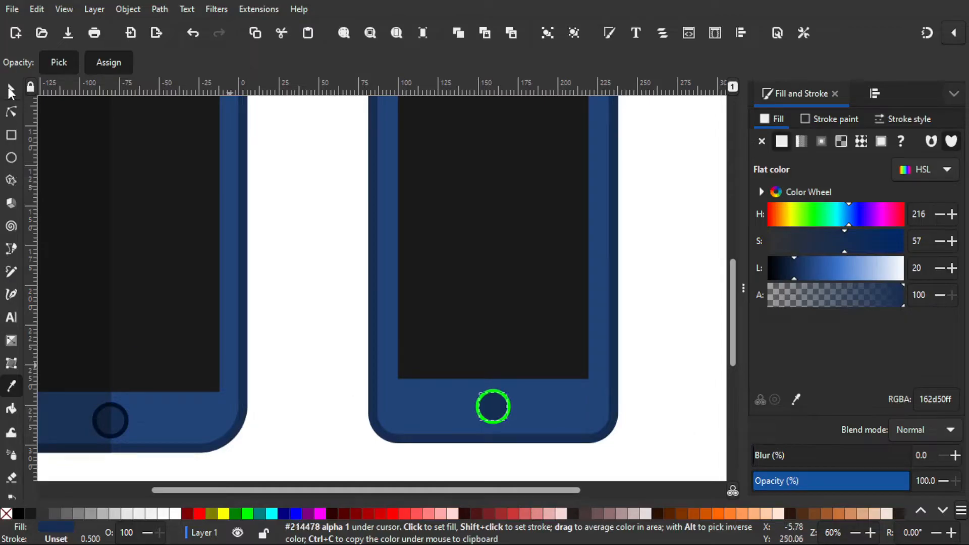
click(11, 90)
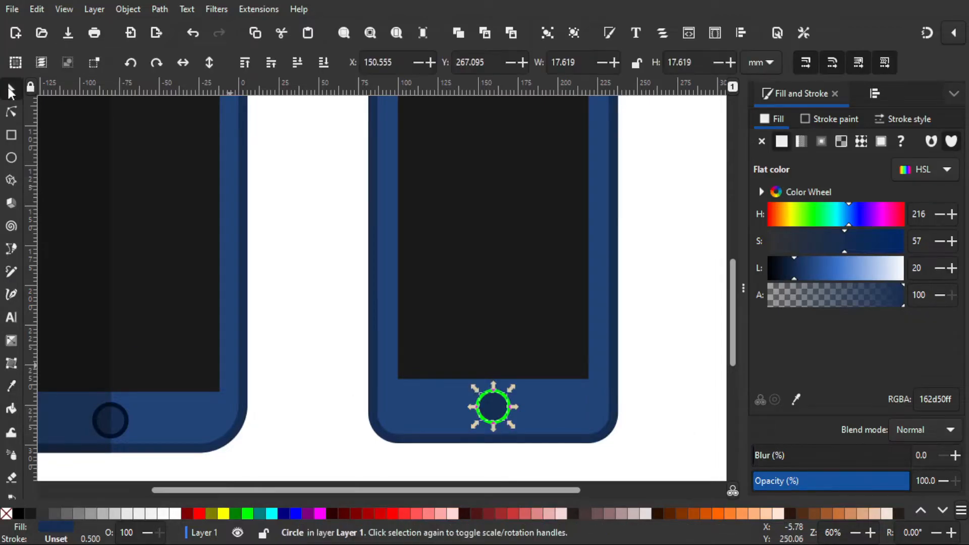
Step: Fill the green ring around the home button with the very dark blue 00112b sampled from the reference phone's button ring
click(487, 425)
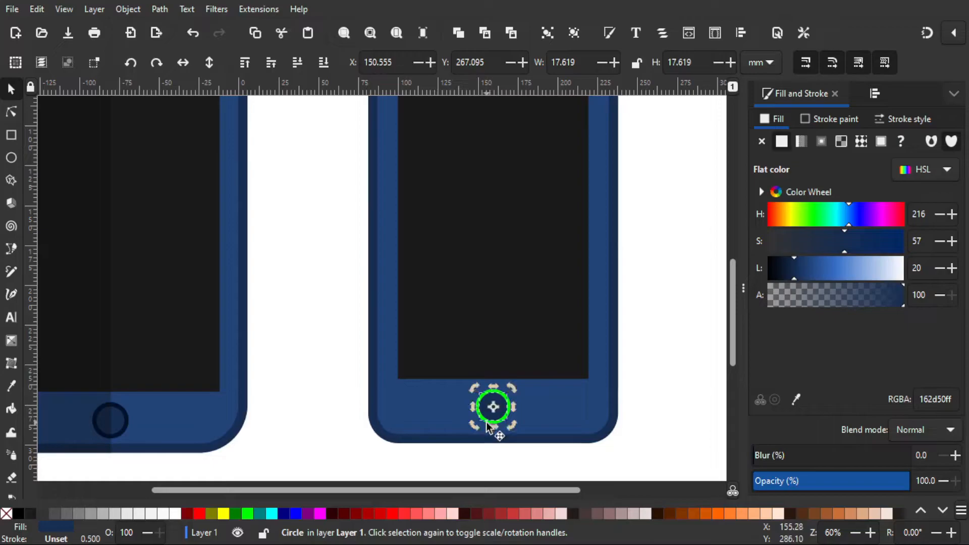
click(526, 426)
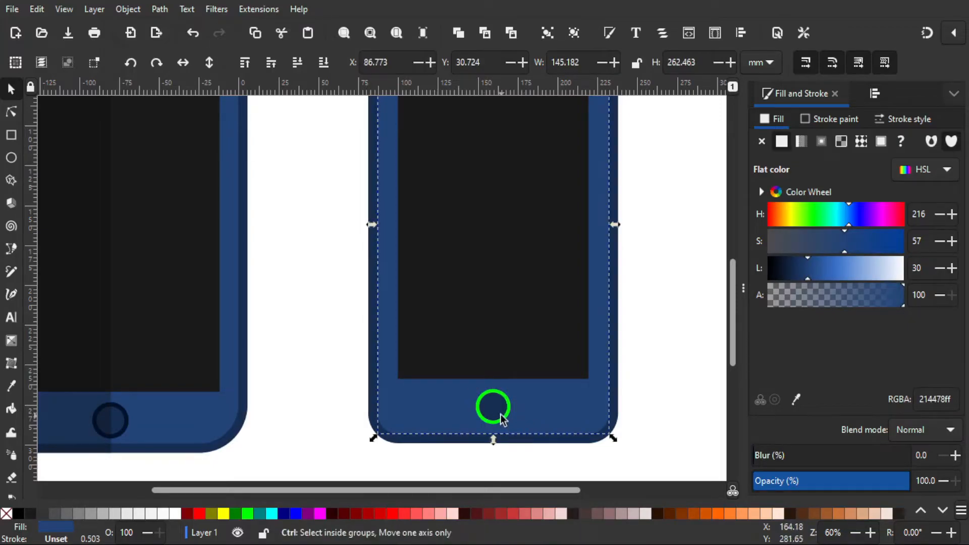
scroll(524, 421, up, 1)
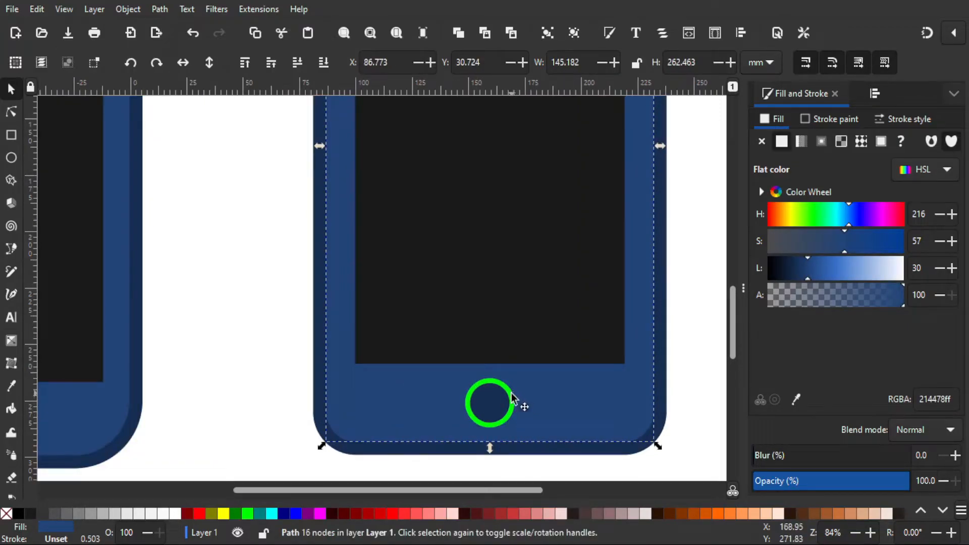
click(511, 396)
click(498, 427)
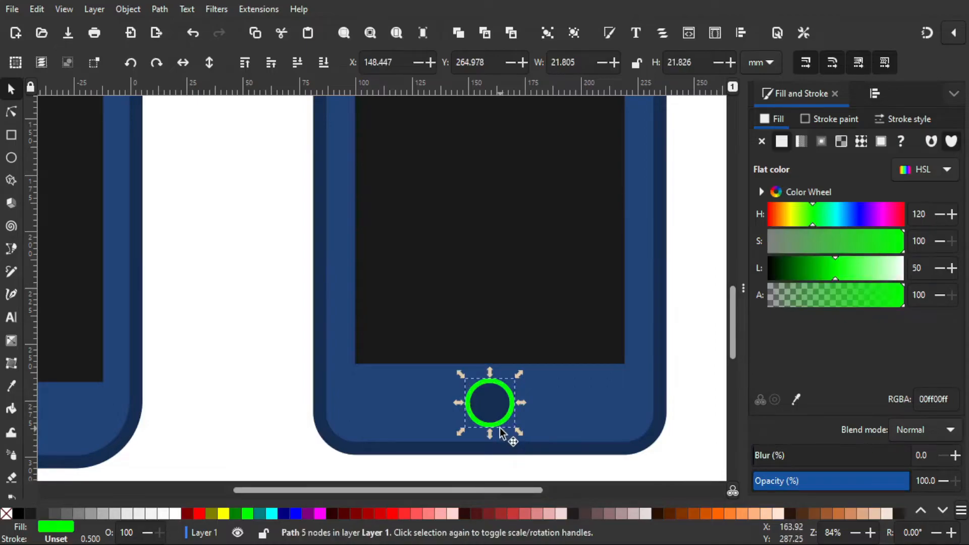
scroll(330, 404, down, 1)
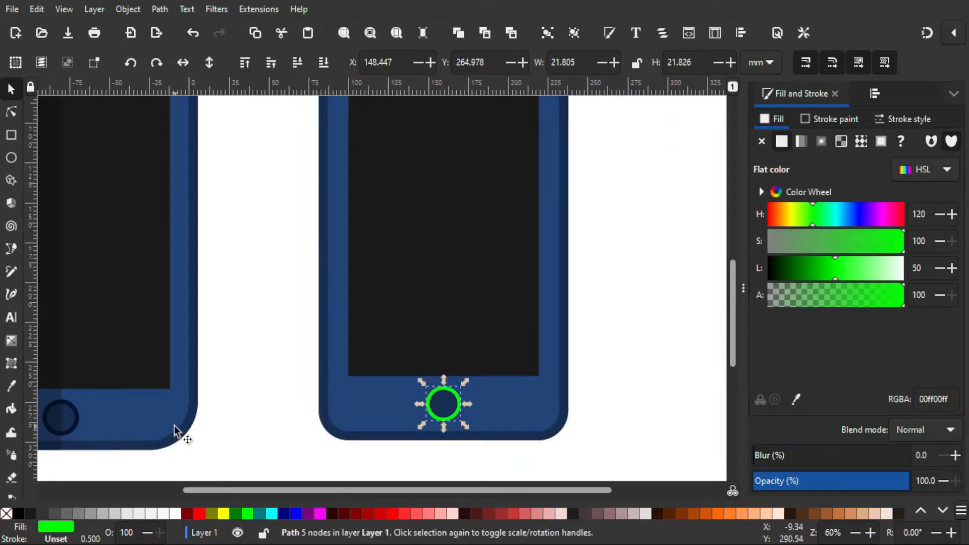
drag(176, 426, 223, 435)
click(11, 386)
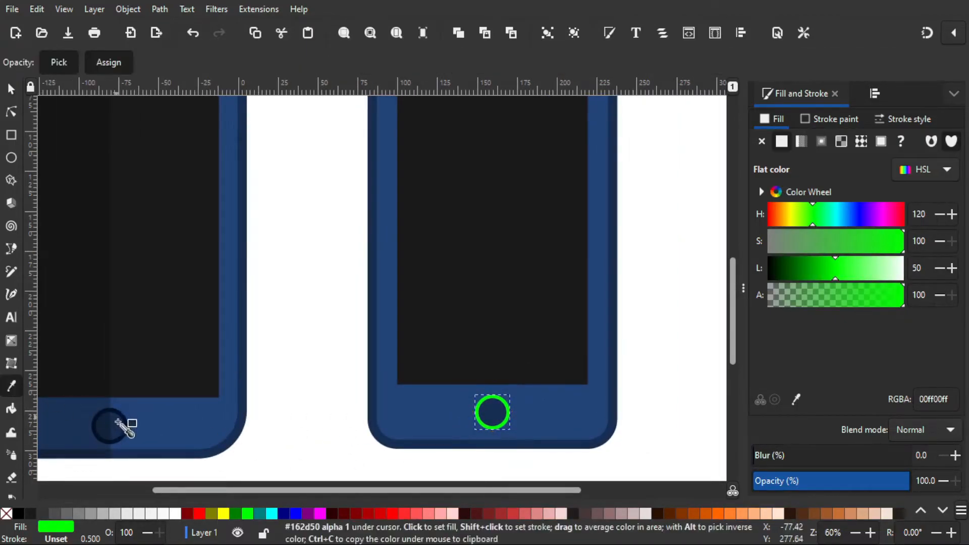
scroll(126, 424, up, 2)
click(122, 419)
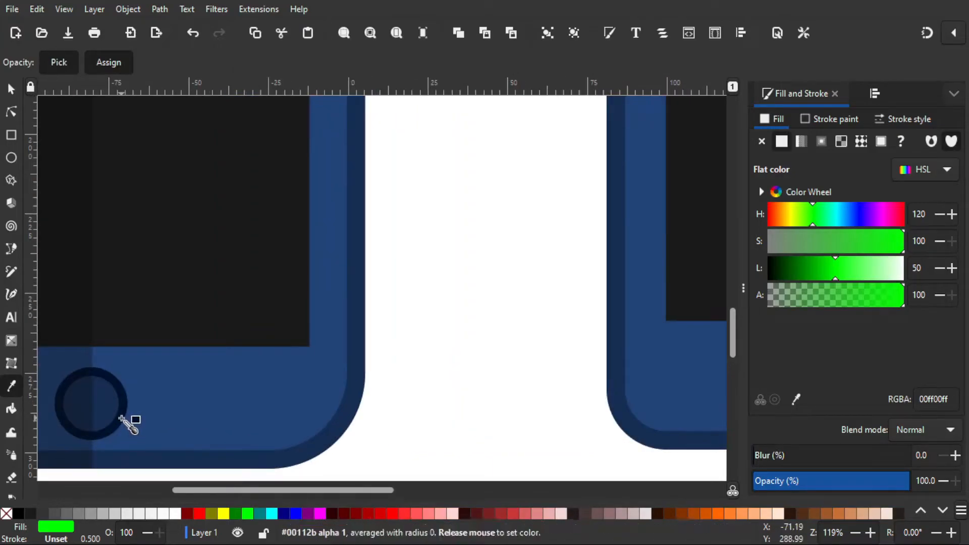
scroll(124, 424, down, 2)
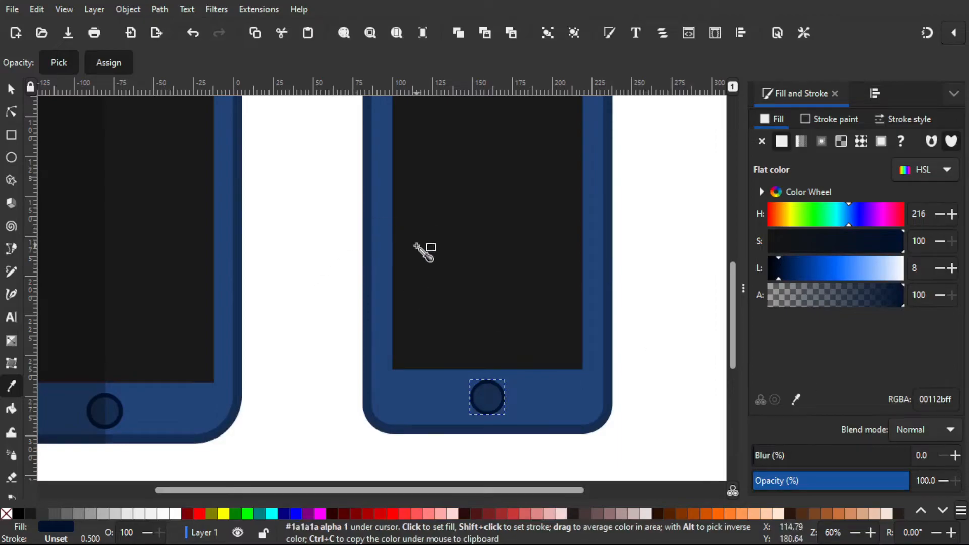
Step: Ungroup the green camera dot and speaker bar at the top of the new phone
scroll(424, 253, up, 8)
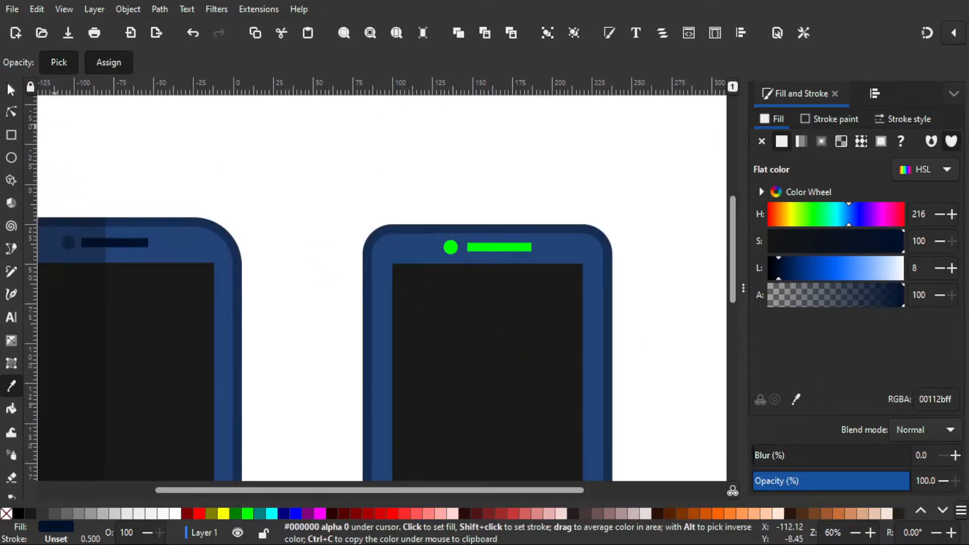
key(s)
click(505, 250)
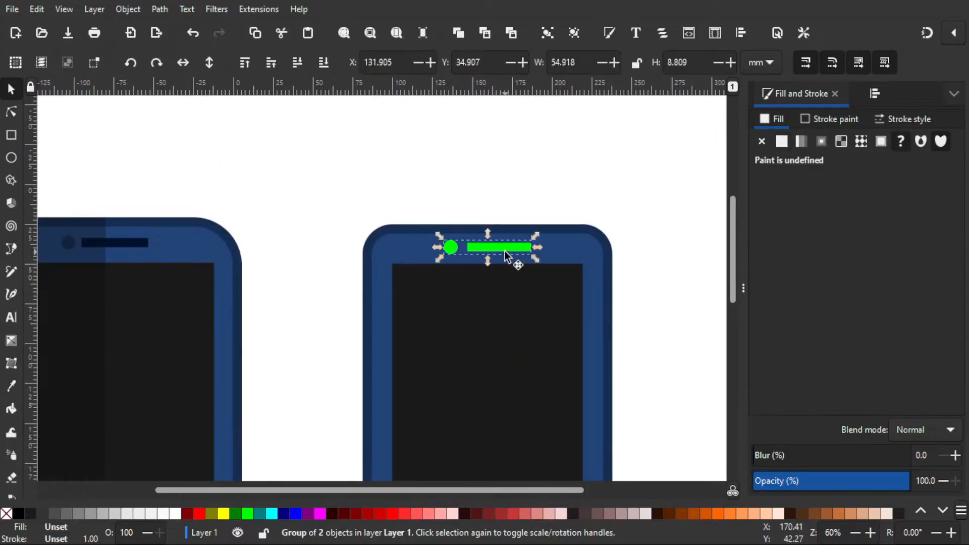
click(577, 36)
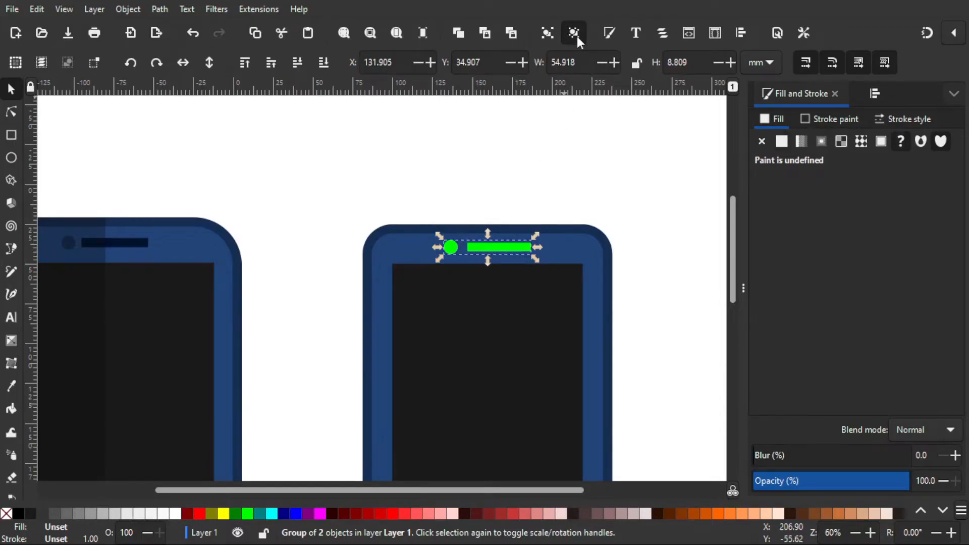
click(562, 159)
Step: Fill the green speaker bar with the very dark blue 00112b sampled from the reference phone's speaker
click(494, 249)
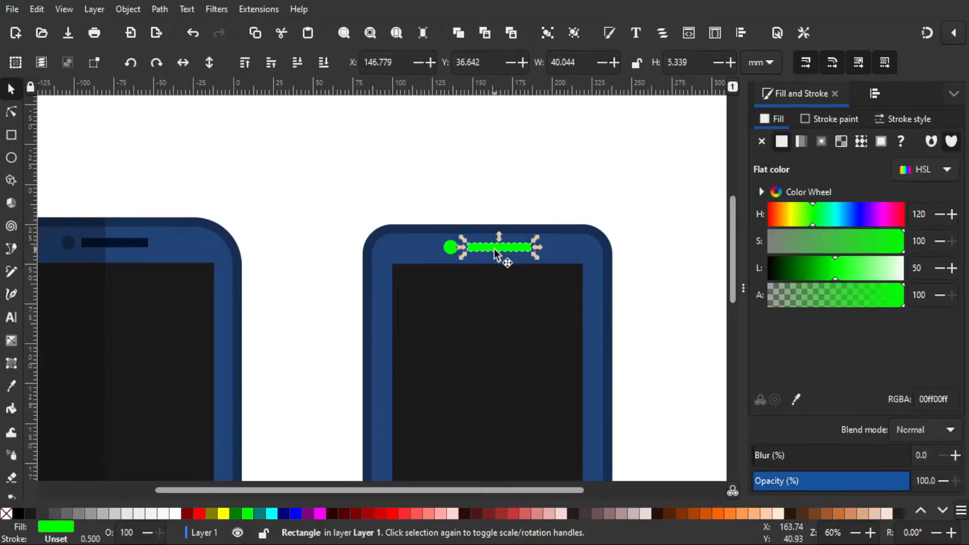
click(12, 386)
click(133, 246)
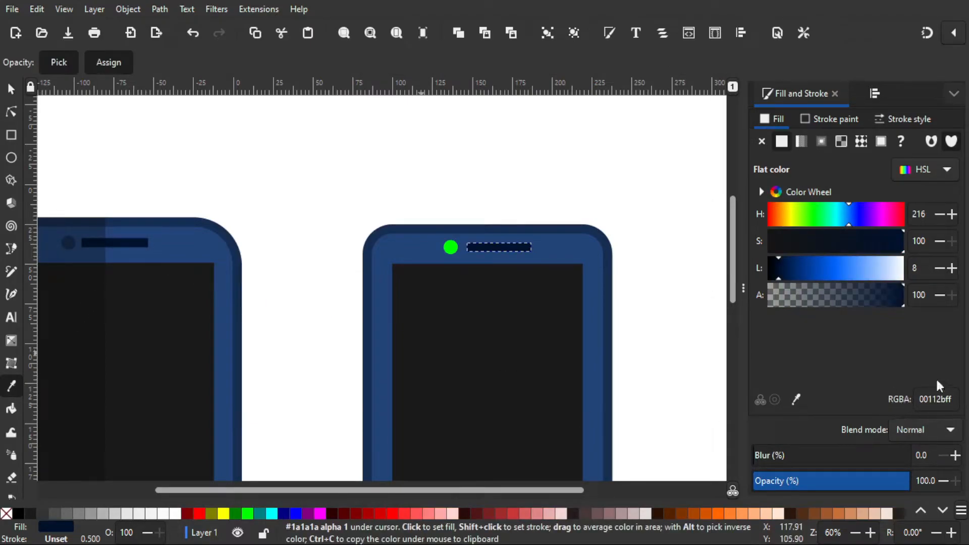
Step: Fill the green camera circle with the dark blue 162d50 sampled from the new phone's home-button centre, and deselect it
click(10, 91)
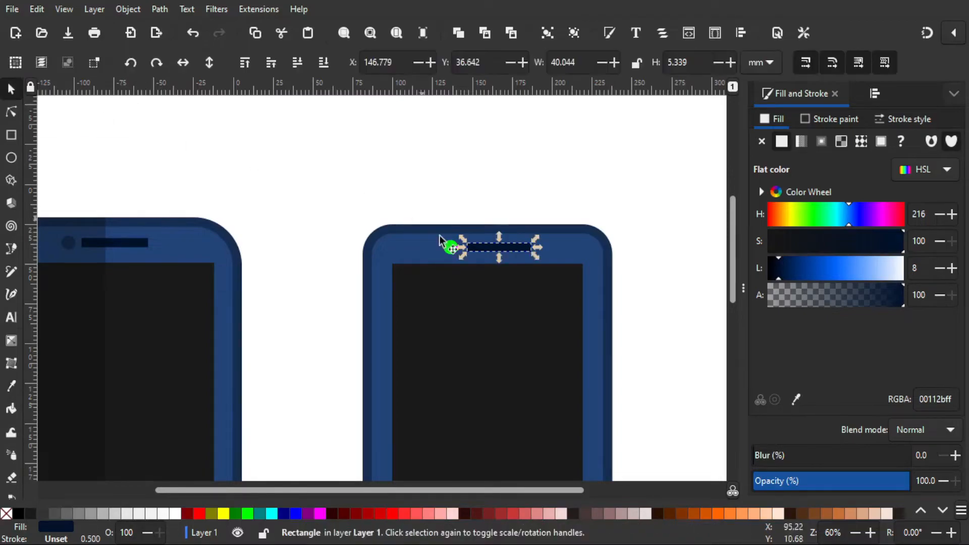
click(450, 248)
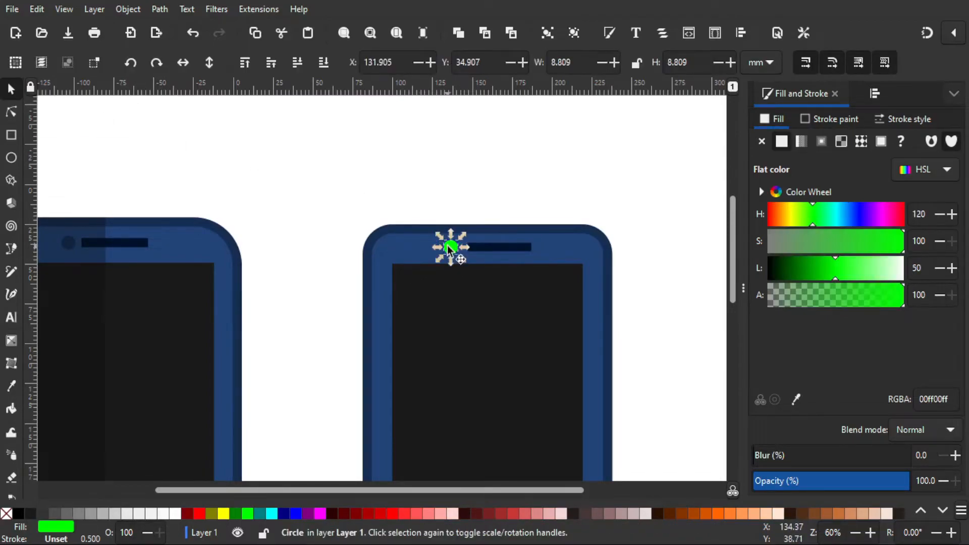
scroll(408, 348, down, 3)
scroll(408, 349, down, 3)
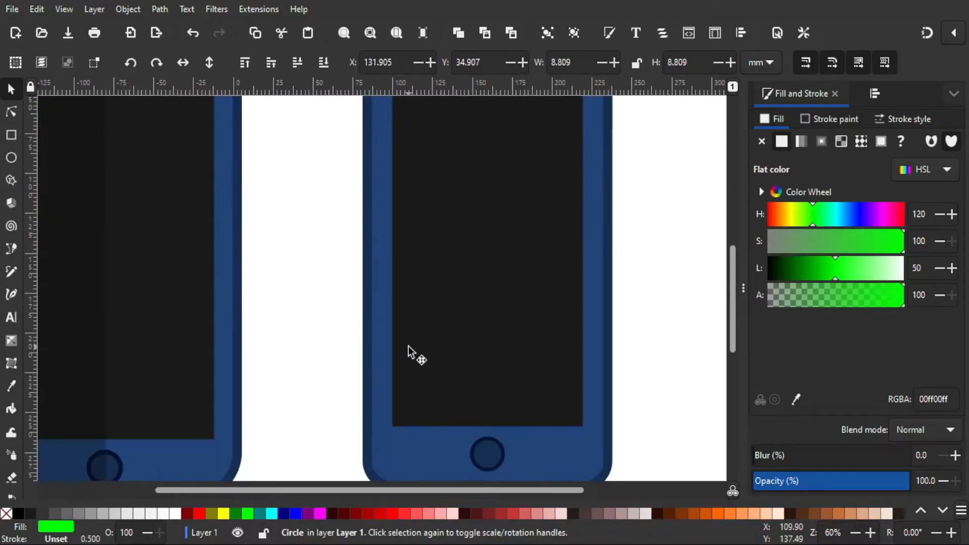
click(11, 387)
click(488, 455)
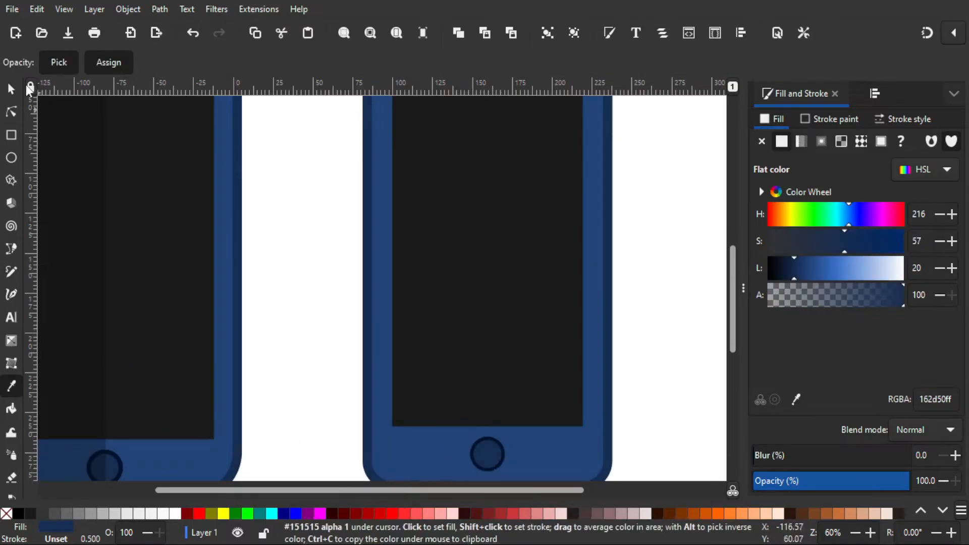
click(9, 91)
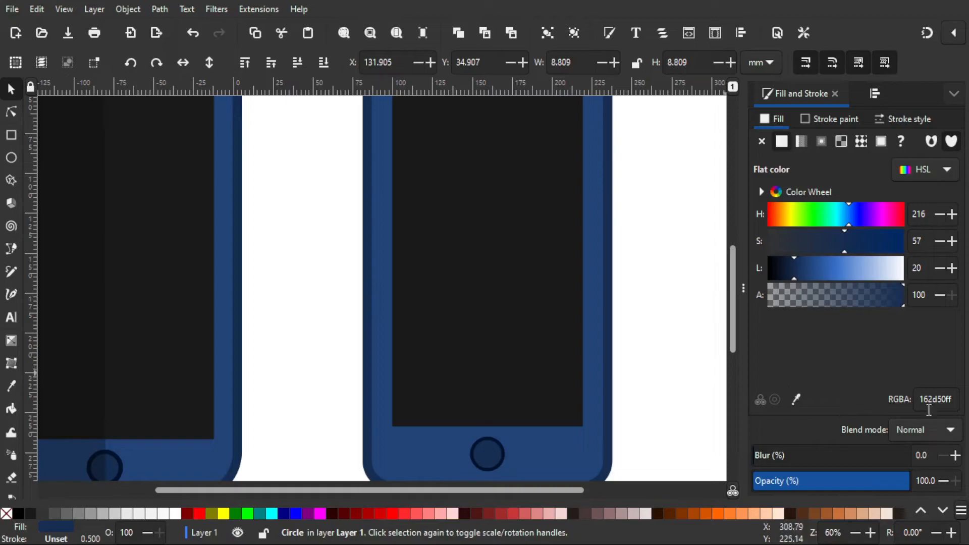
scroll(629, 346, up, 5)
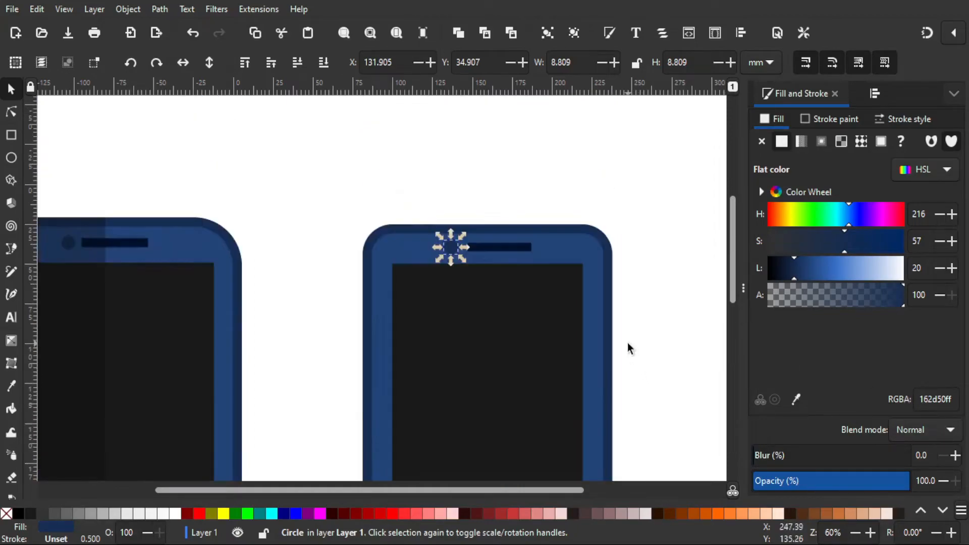
scroll(628, 344, down, 1)
scroll(620, 359, down, 3)
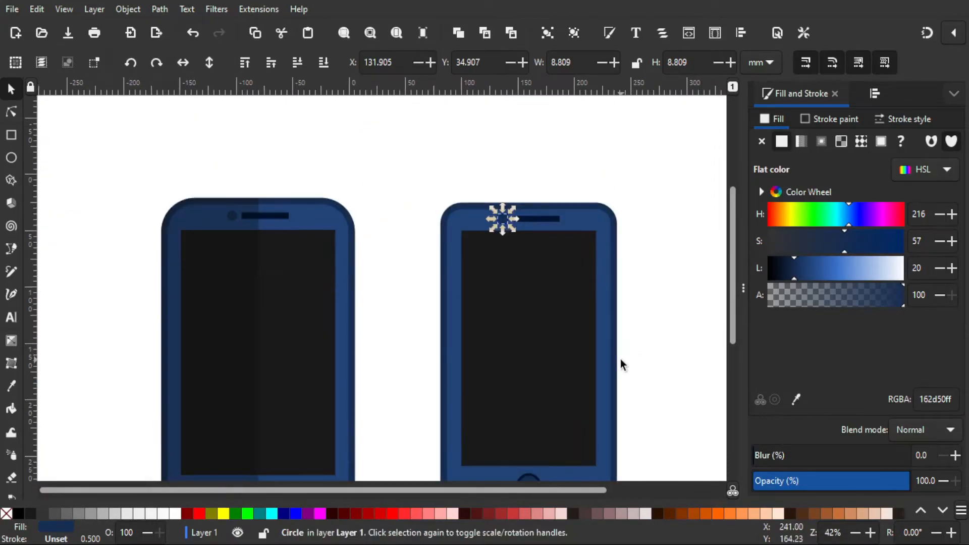
scroll(620, 359, down, 3)
click(396, 262)
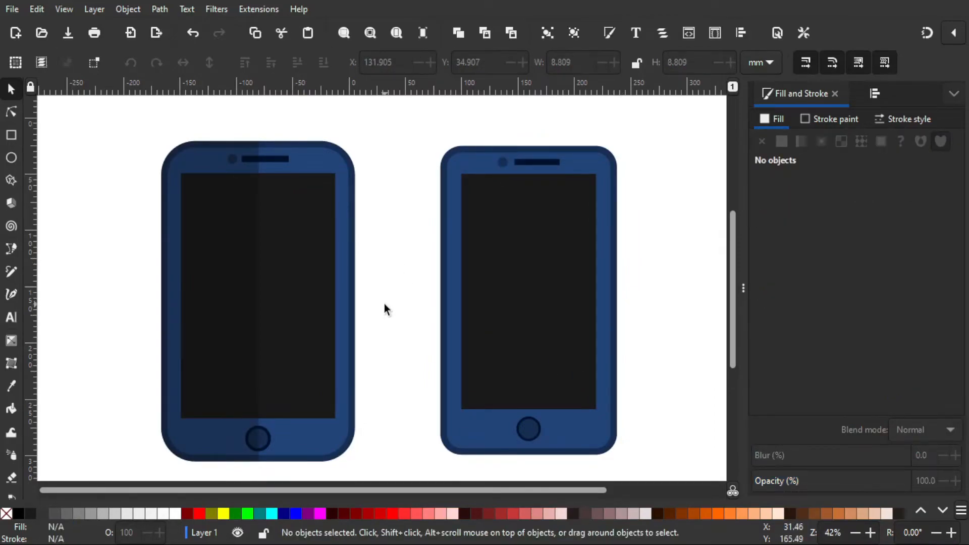
Step: Try a dark red 800000 fill on the new phone's inner body shape and undo it
click(447, 444)
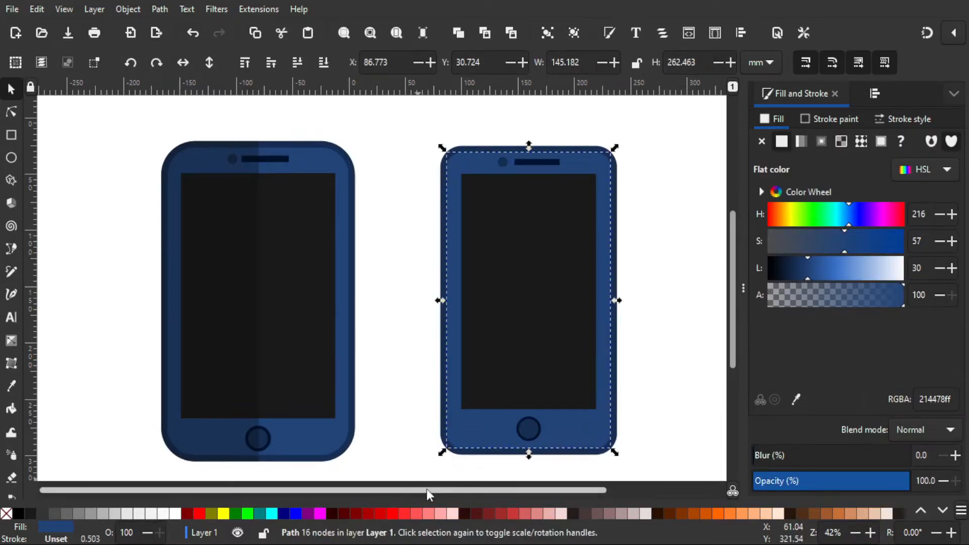
click(357, 513)
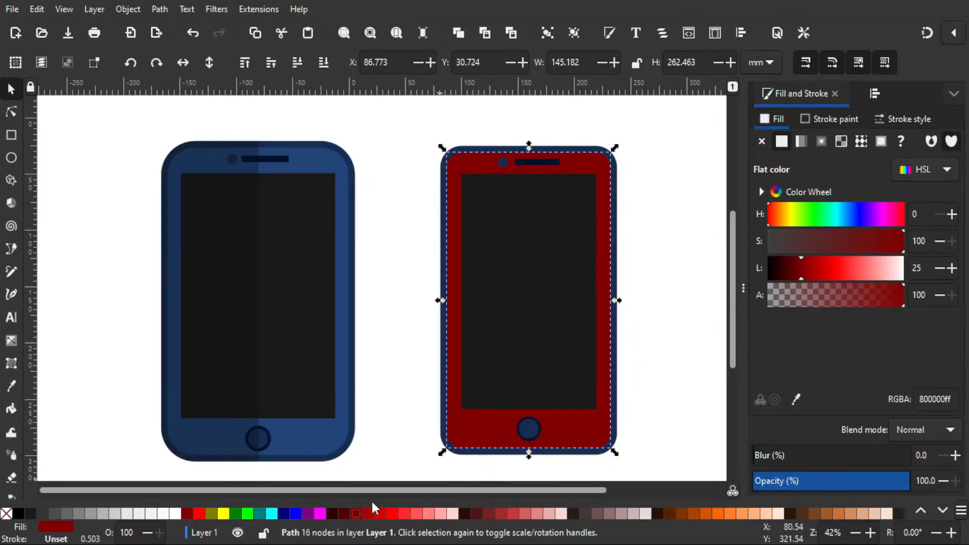
key(ctrl+z)
Step: Examine the fill and transparency of the shading overlay on the reference phone's left half
click(360, 416)
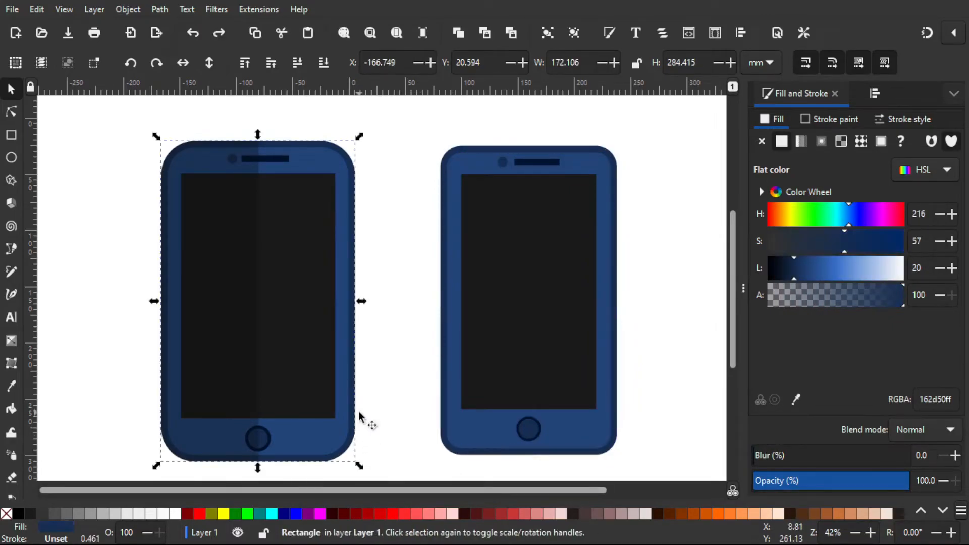
click(402, 398)
click(241, 314)
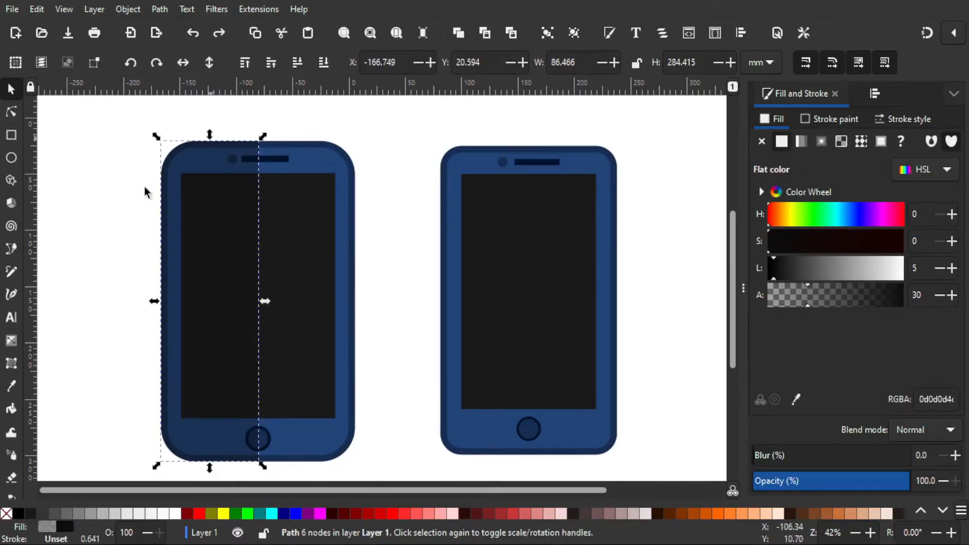
click(414, 373)
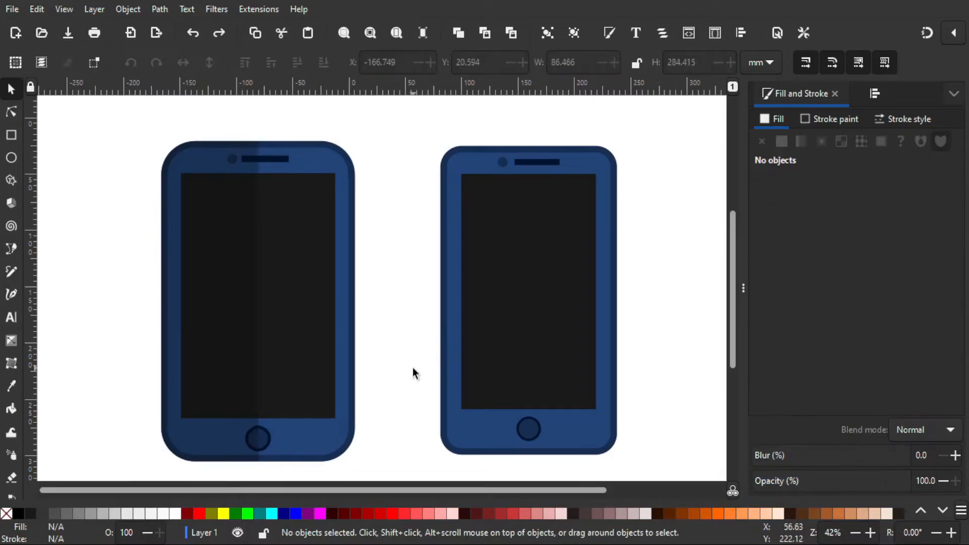
Step: Draw a rectangle about 115 by 320 mm over the new phone's left half, extending past its outer edges
click(13, 139)
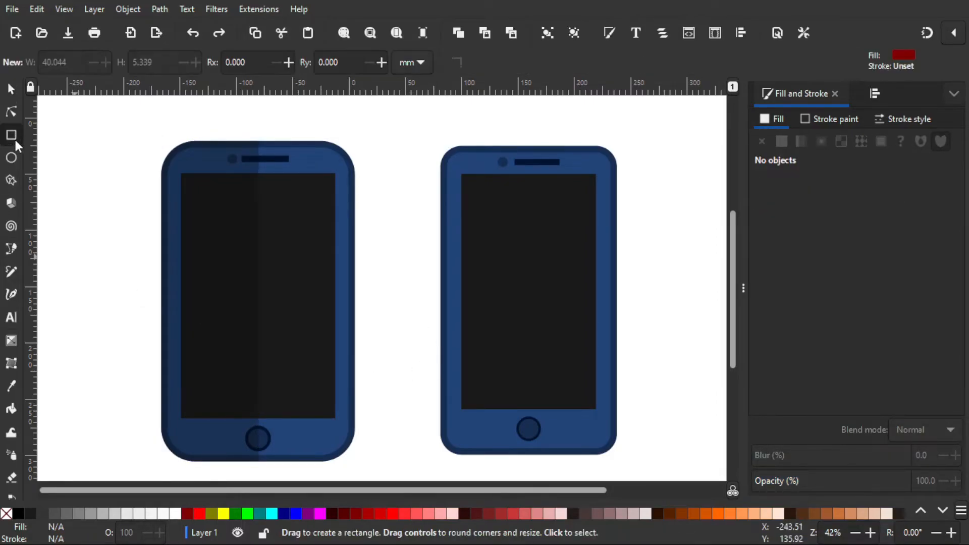
mouse_move(410, 120)
mouse_down()
mouse_move(498, 447)
mouse_move(510, 475)
mouse_move(530, 481)
mouse_up()
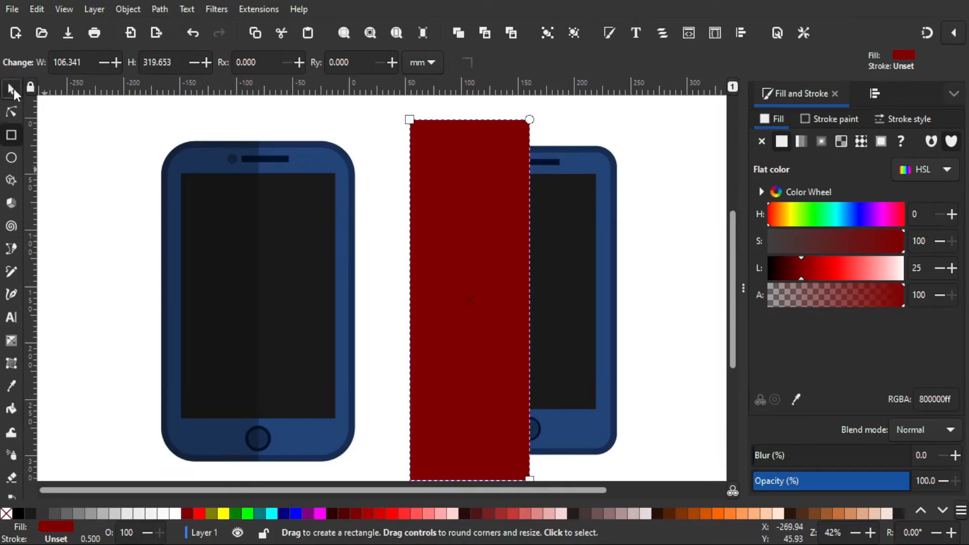
click(13, 90)
drag(403, 301, 395, 301)
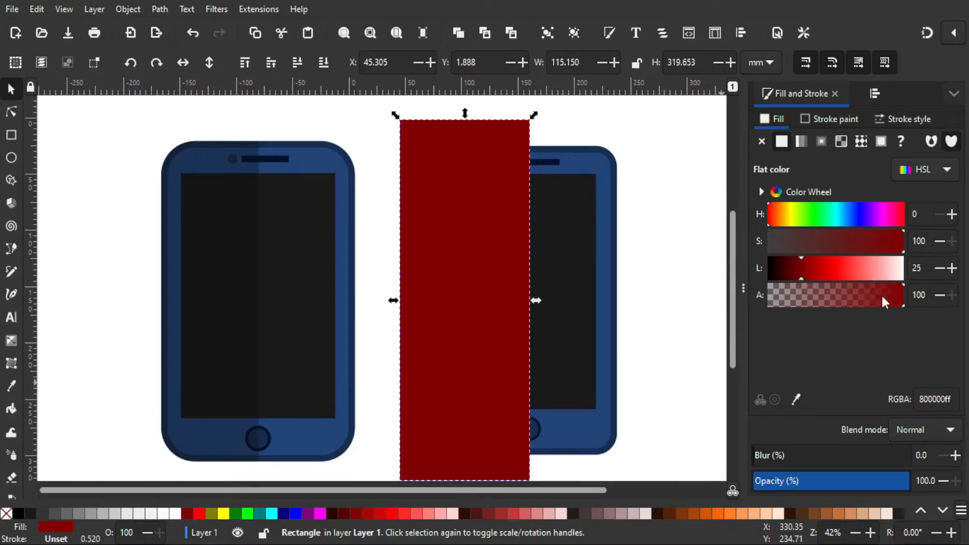
Step: Set the overlay rectangle's fill to dark grey 1a1a1a with an alpha of 62
drag(881, 294, 856, 296)
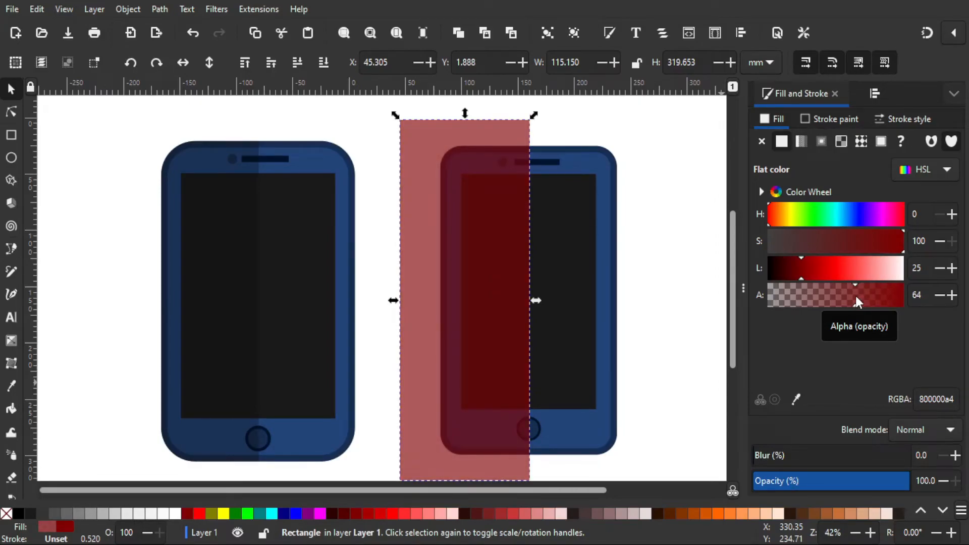
drag(856, 296, 852, 293)
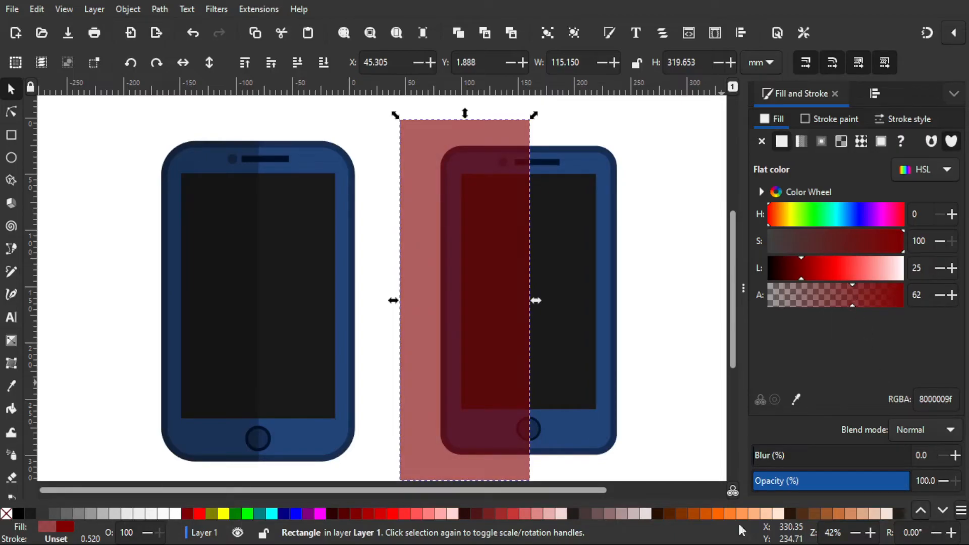
click(31, 512)
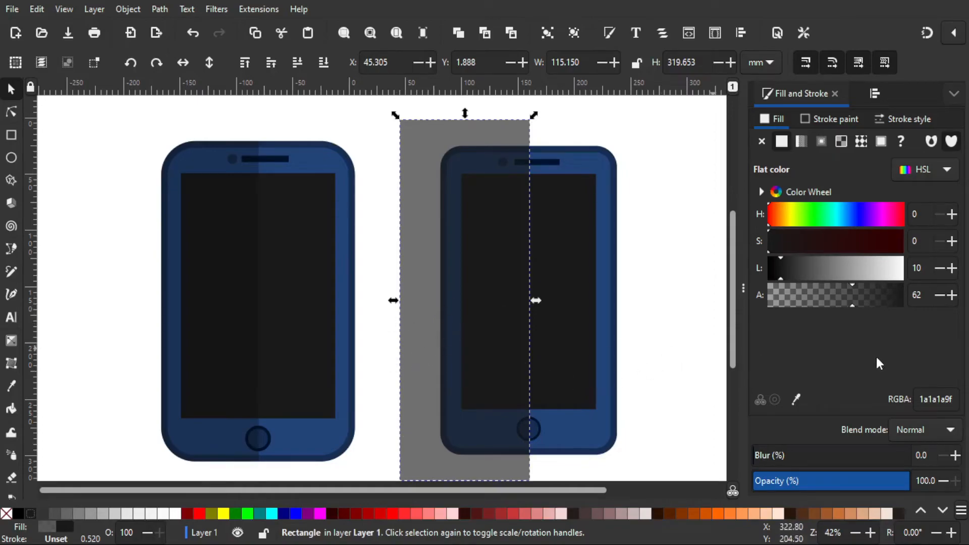
Step: Widen the overlay rectangle to about 121 mm and nudge it slightly up and left along the phone's vertical centre line
drag(392, 300, 386, 300)
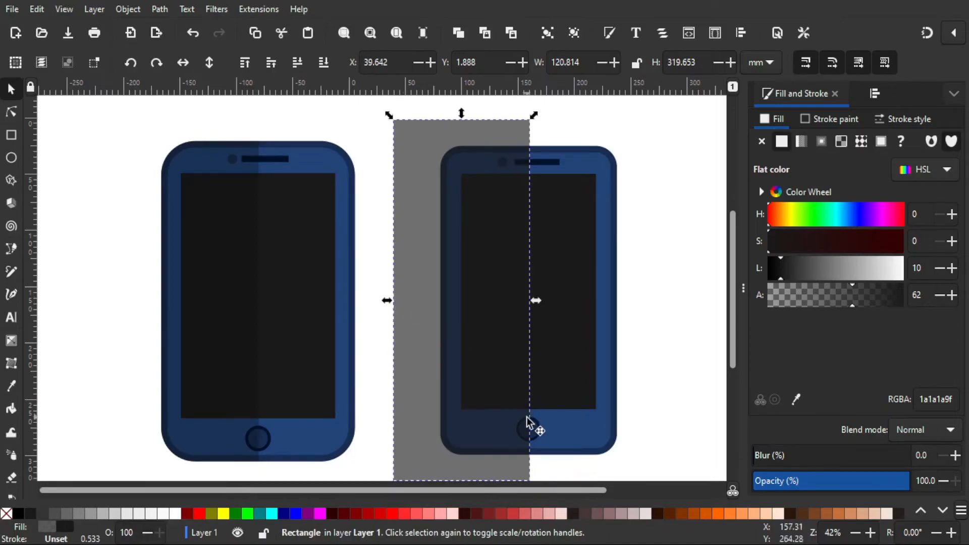
scroll(530, 444, down, 3)
scroll(540, 405, up, 1)
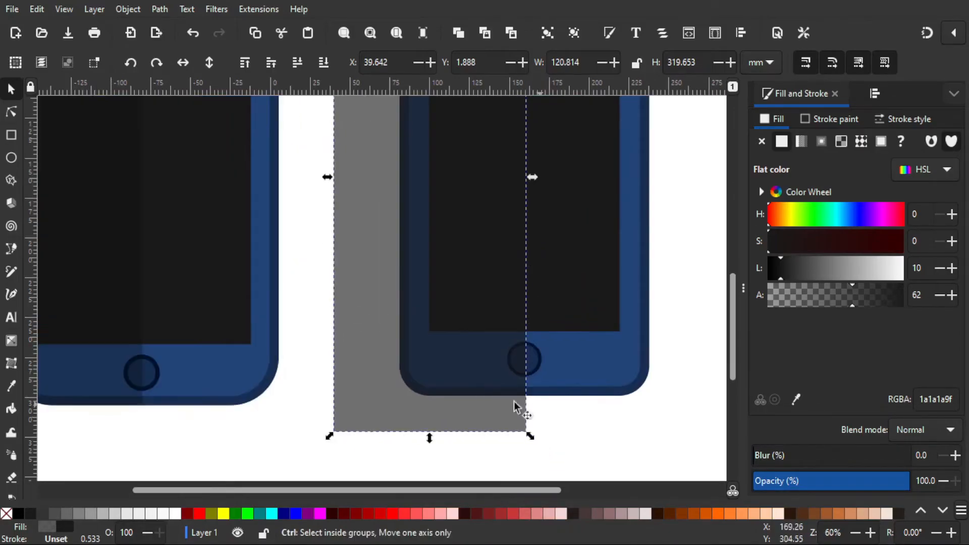
drag(495, 388, 496, 380)
scroll(497, 389, up, 10)
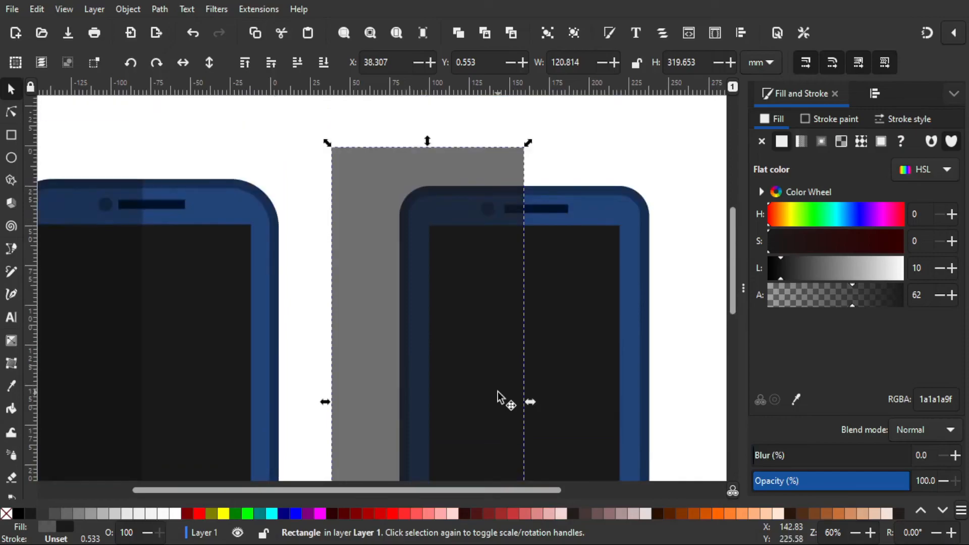
Step: Nudge the shading overlay rectangle slightly right to an X position of 38.936 mm, lining its inner edge up with the home button's centre
ctrl+scroll(498, 392, down, 1)
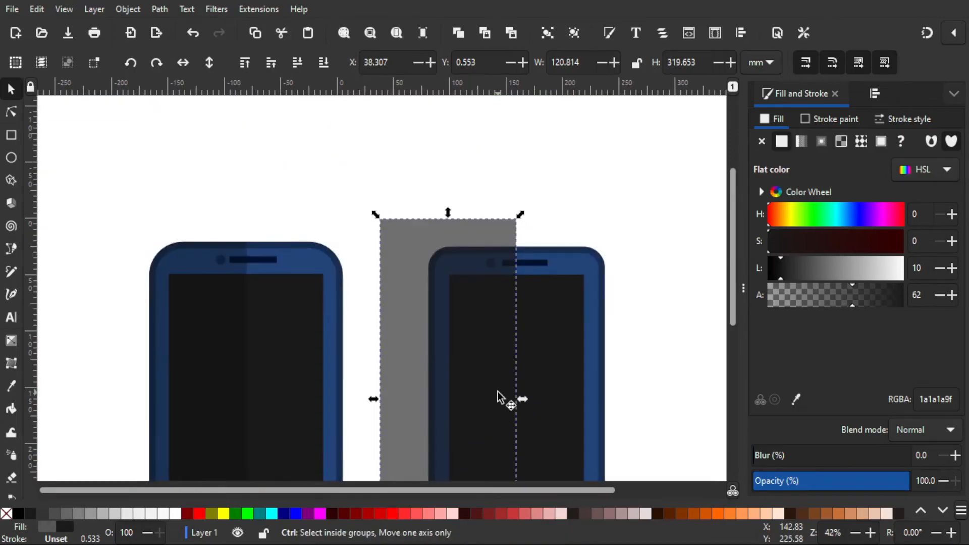
scroll(498, 392, down, 5)
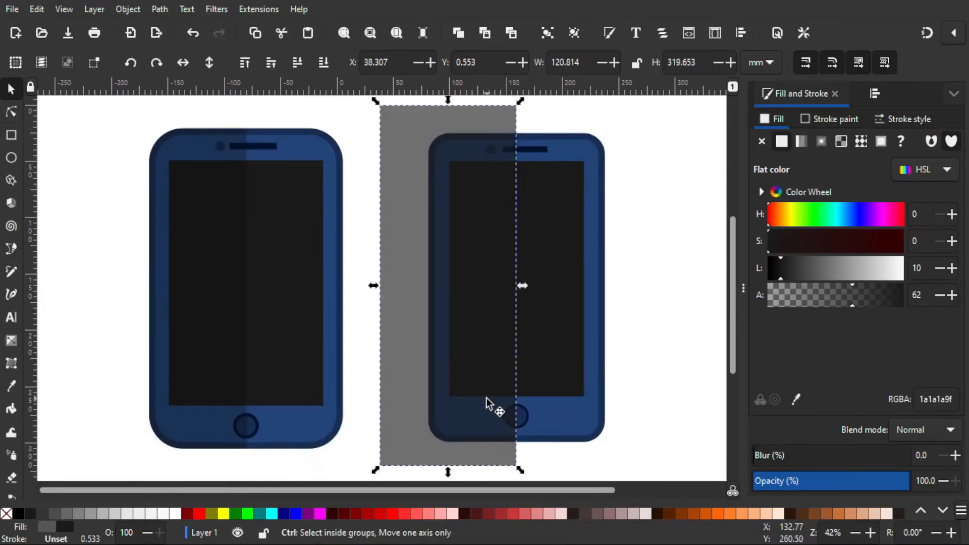
drag(488, 399, 490, 399)
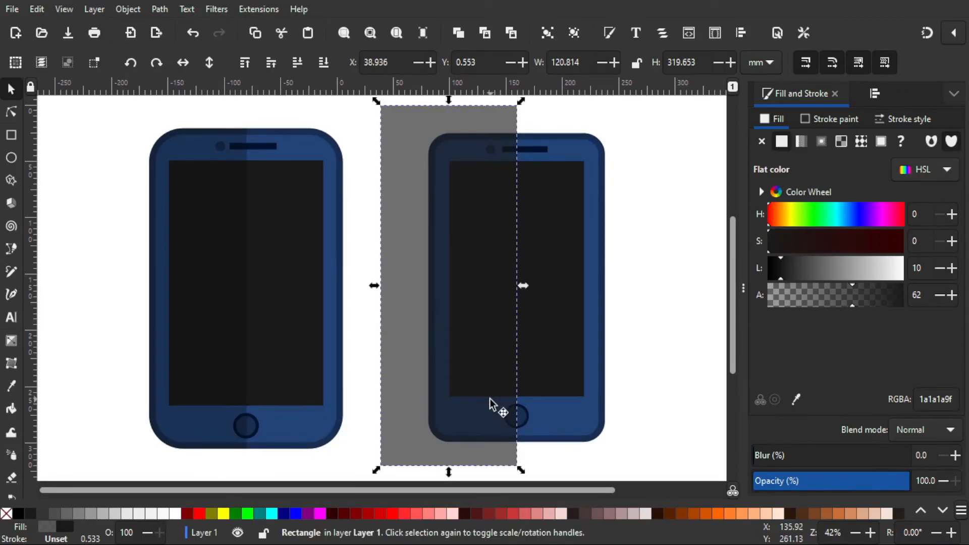
click(629, 371)
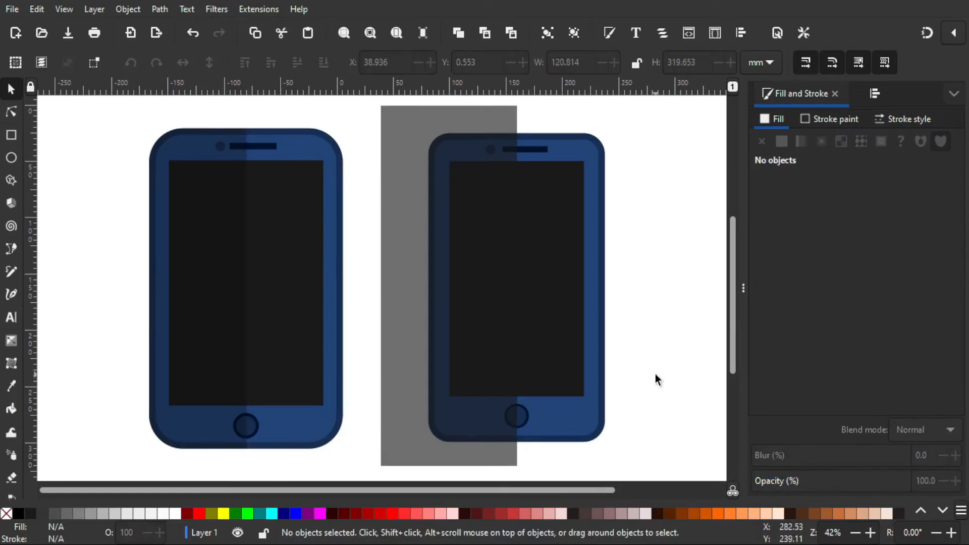
Step: Duplicate the new phone's dark blue outer body and raise the copy above all other objects
drag(658, 366, 514, 352)
scroll(438, 349, up, 2)
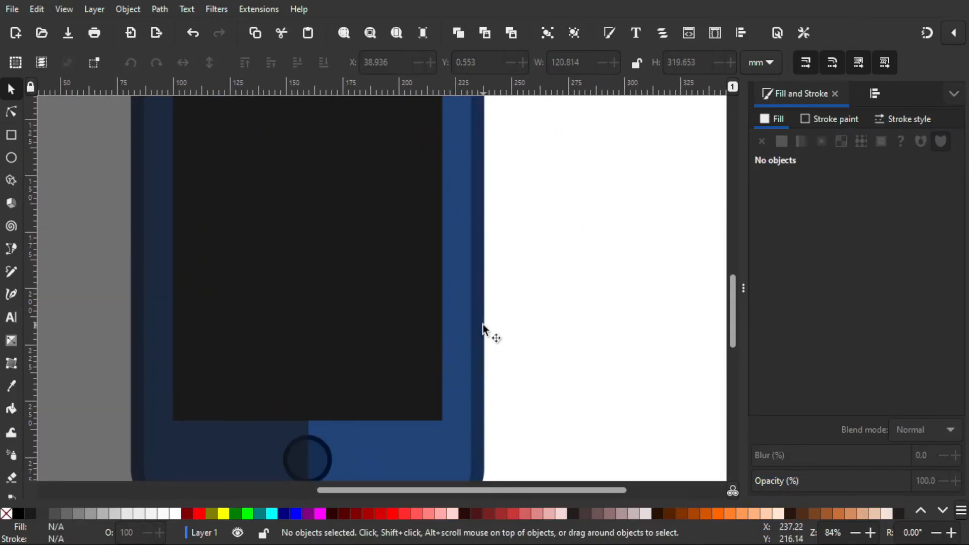
click(484, 329)
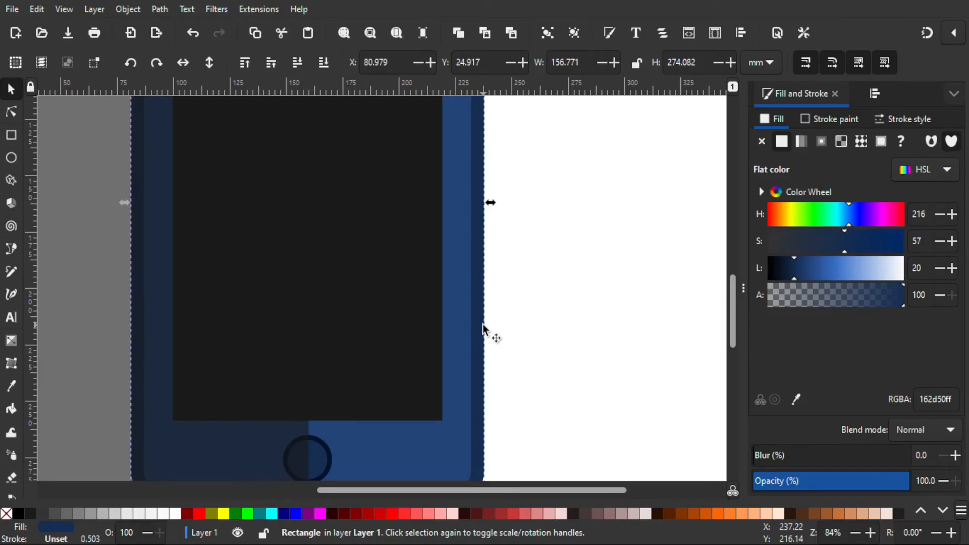
key(ctrl)
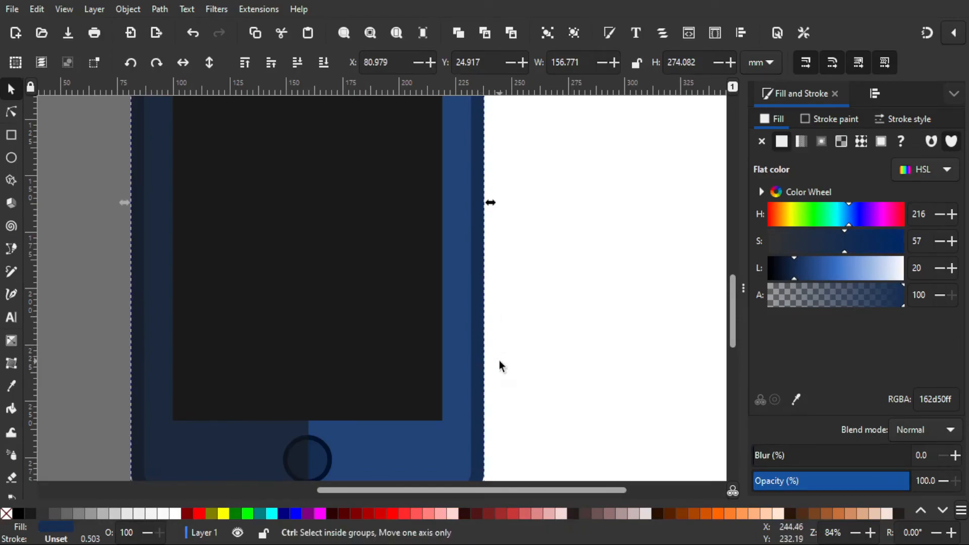
key(Home)
scroll(533, 372, down, 1)
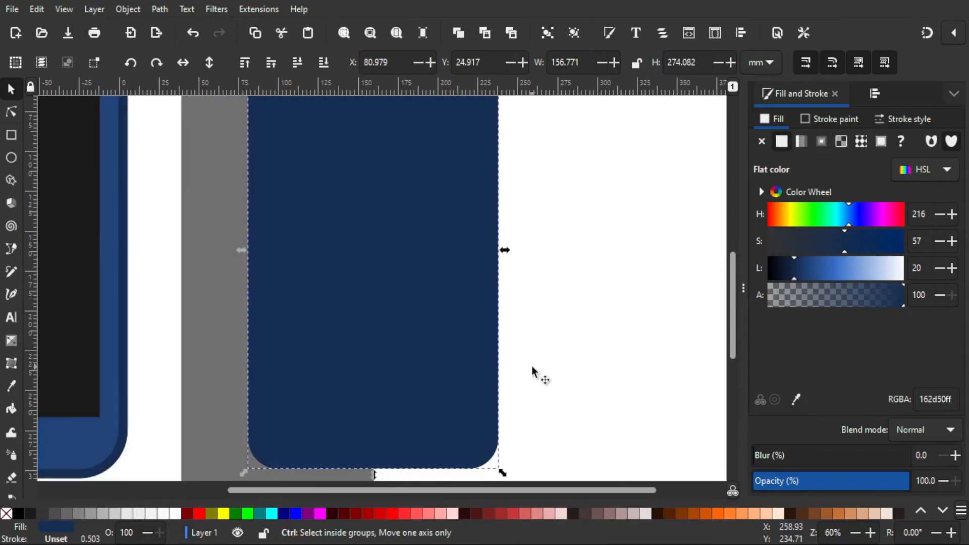
scroll(535, 374, down, 1)
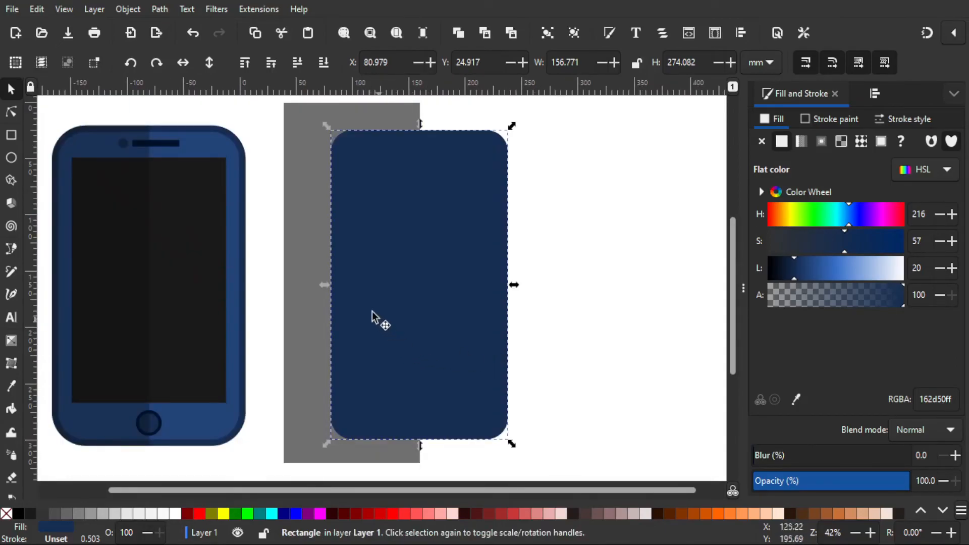
Step: Trim the shading overlay to the phone's outline by intersecting it with the duplicated body shape
shift+click(295, 234)
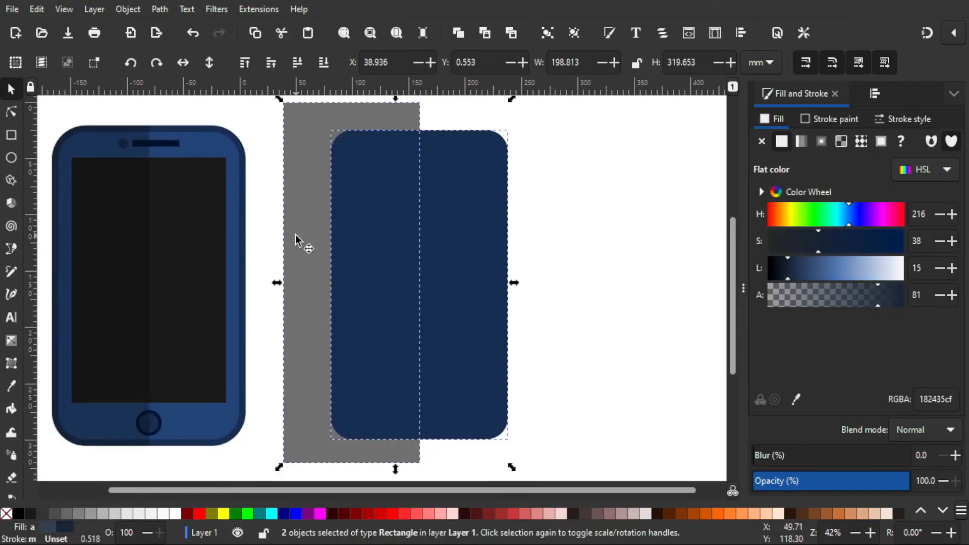
click(161, 9)
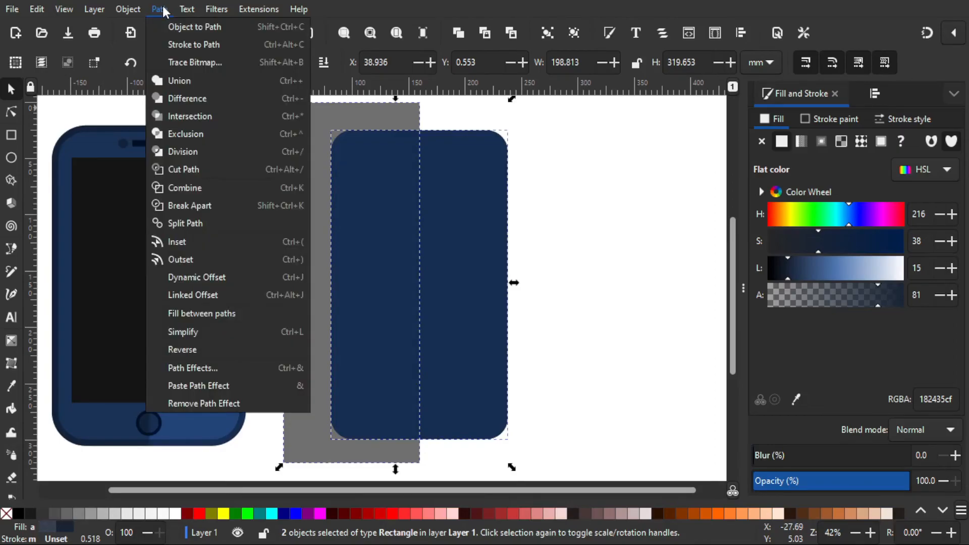
click(205, 117)
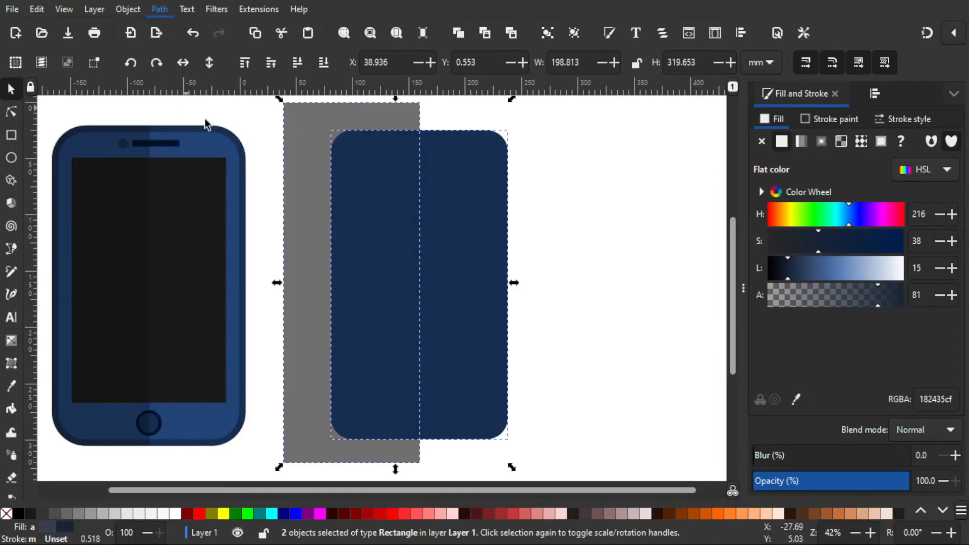
click(571, 335)
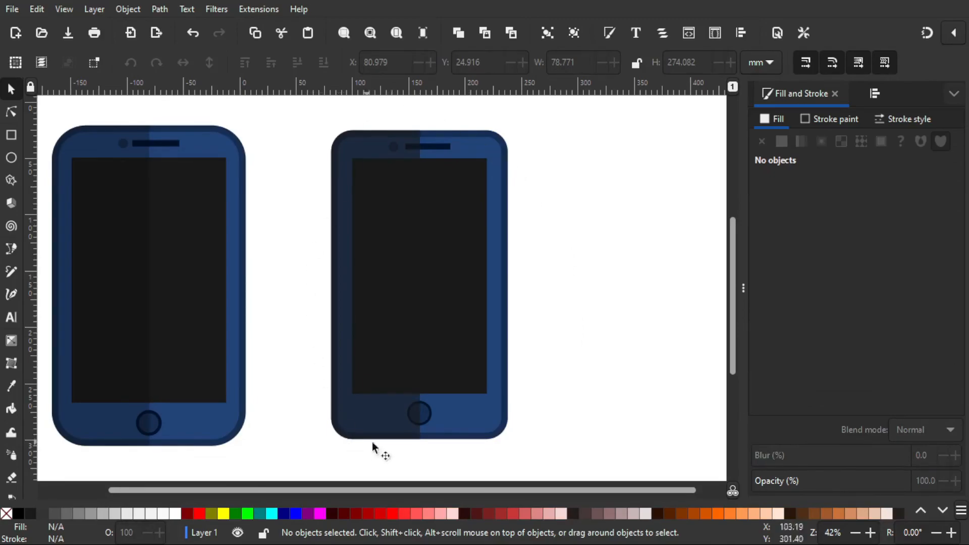
Step: Lighten the trimmed half-phone overlay by lowering its fill alpha to 47 and then to 30
click(379, 252)
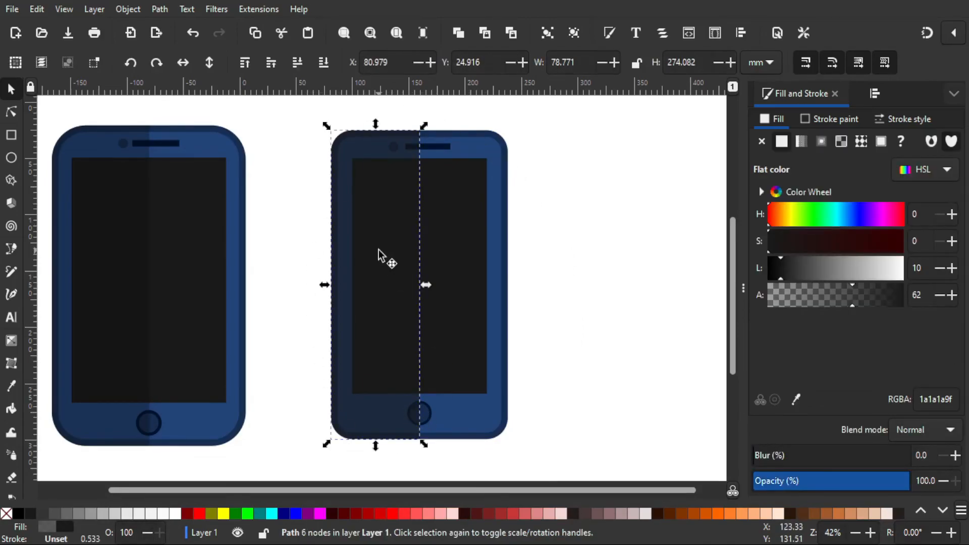
click(846, 298)
drag(845, 297, 832, 298)
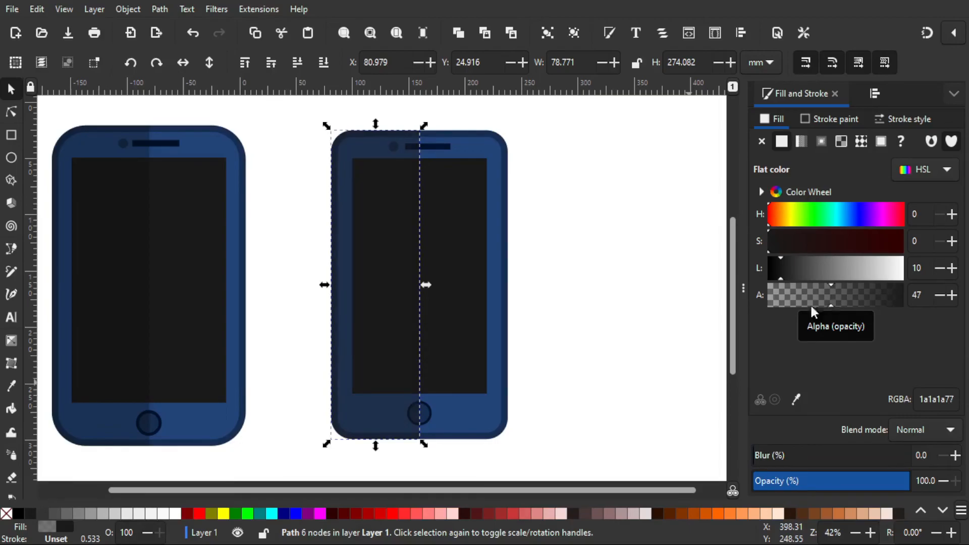
click(625, 326)
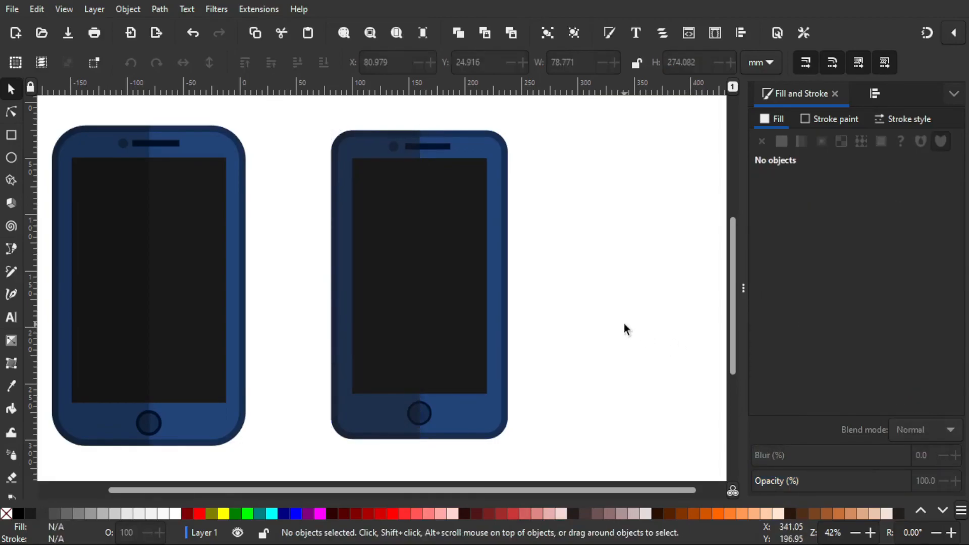
click(402, 311)
drag(831, 290, 808, 293)
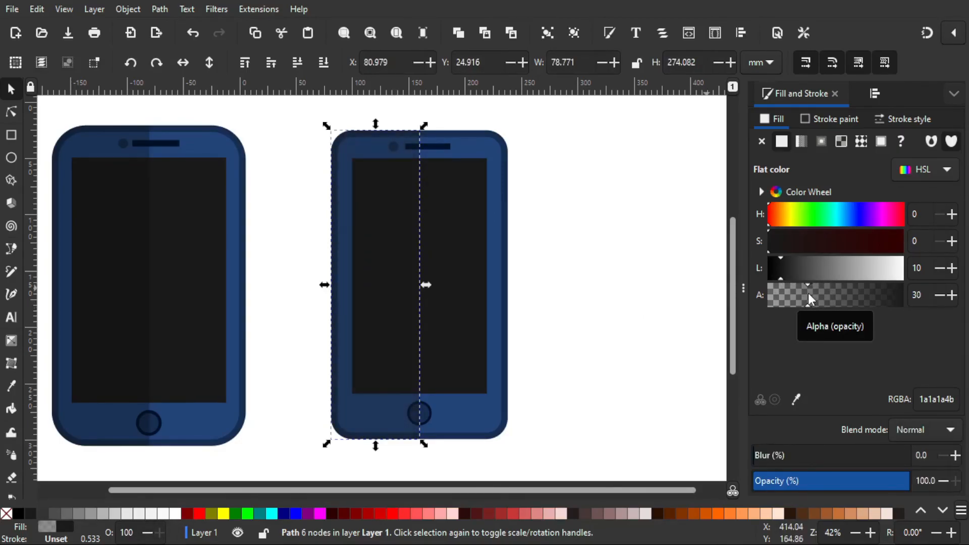
click(590, 311)
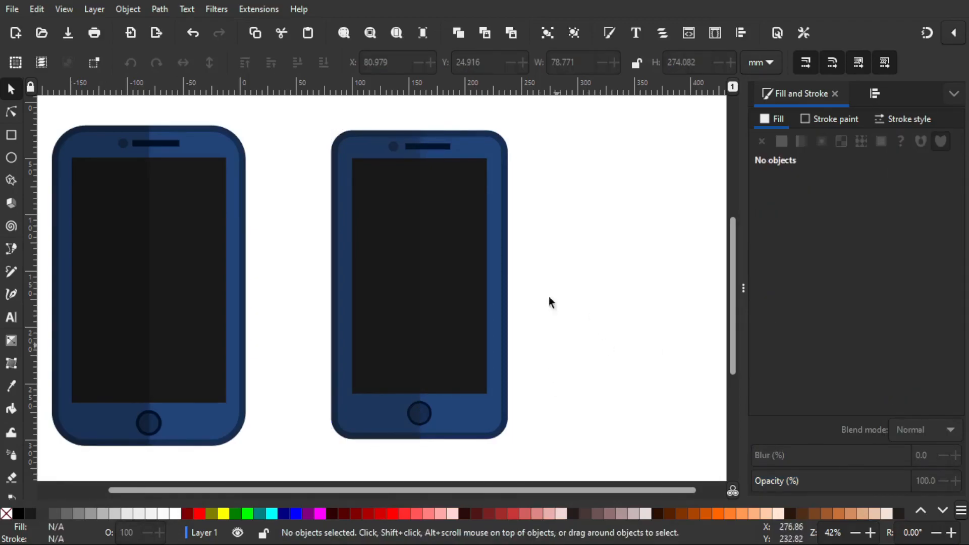